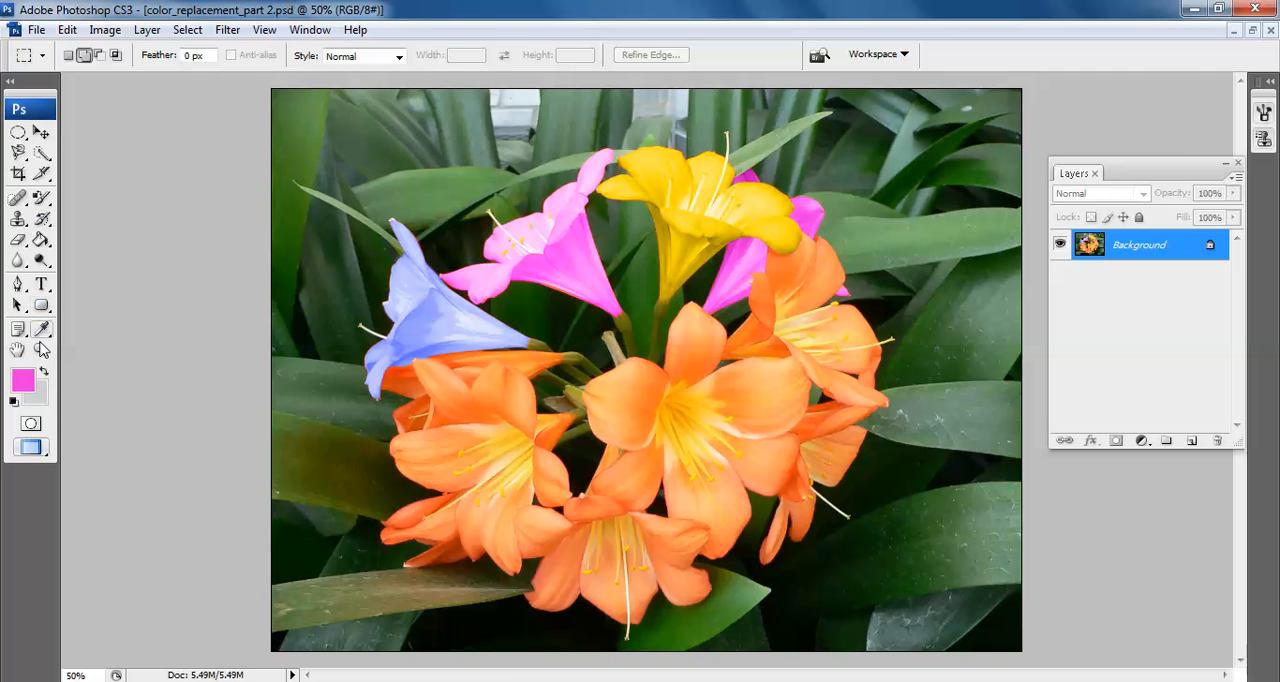
# Select the narrow orange petal just below the blue flower by tracing its edge with the Magnetic Lasso
pyautogui.click(41, 349)
pyautogui.click(509, 455)
pyautogui.scroll(-1, 509, 455)
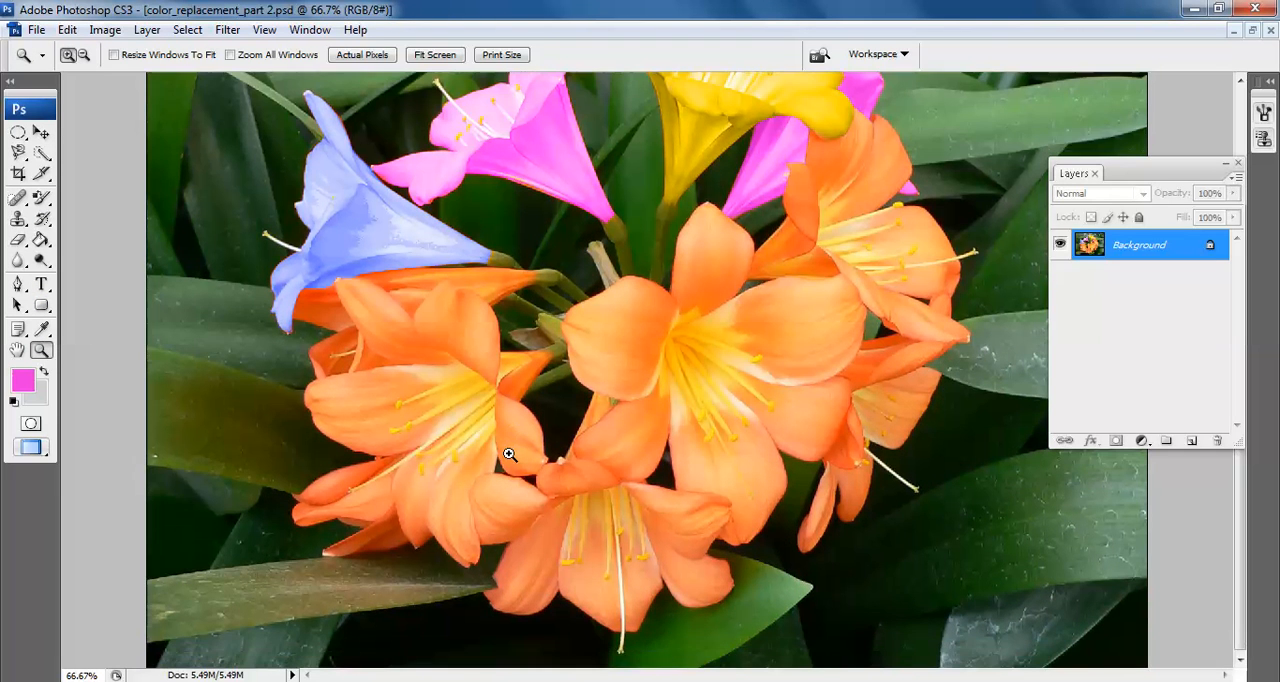
pyautogui.click(19, 155)
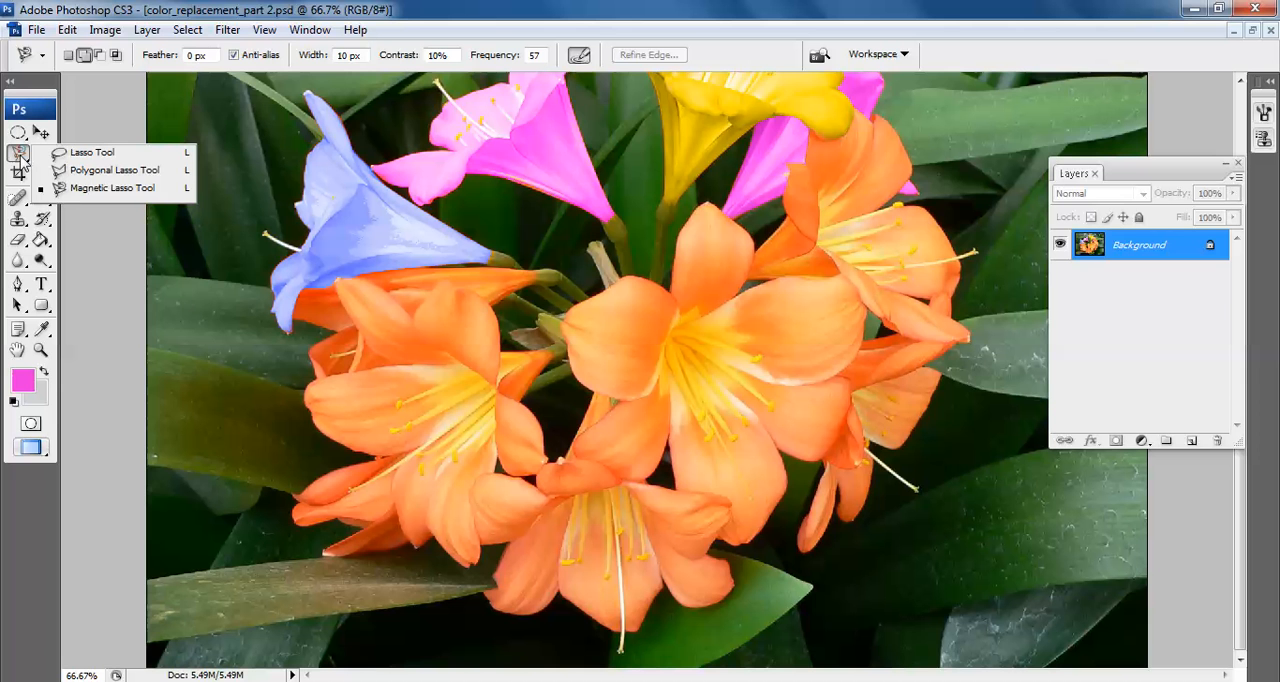
pyautogui.click(80, 193)
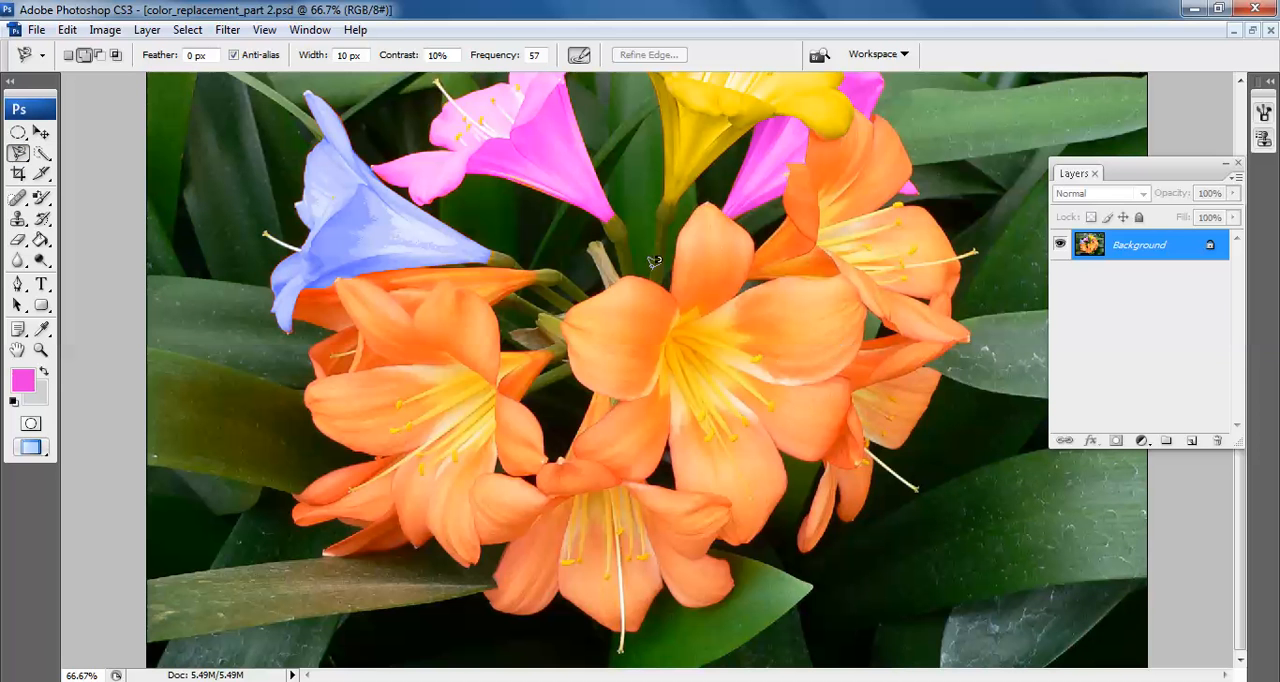
pyautogui.hotkey('ctrl', '+')
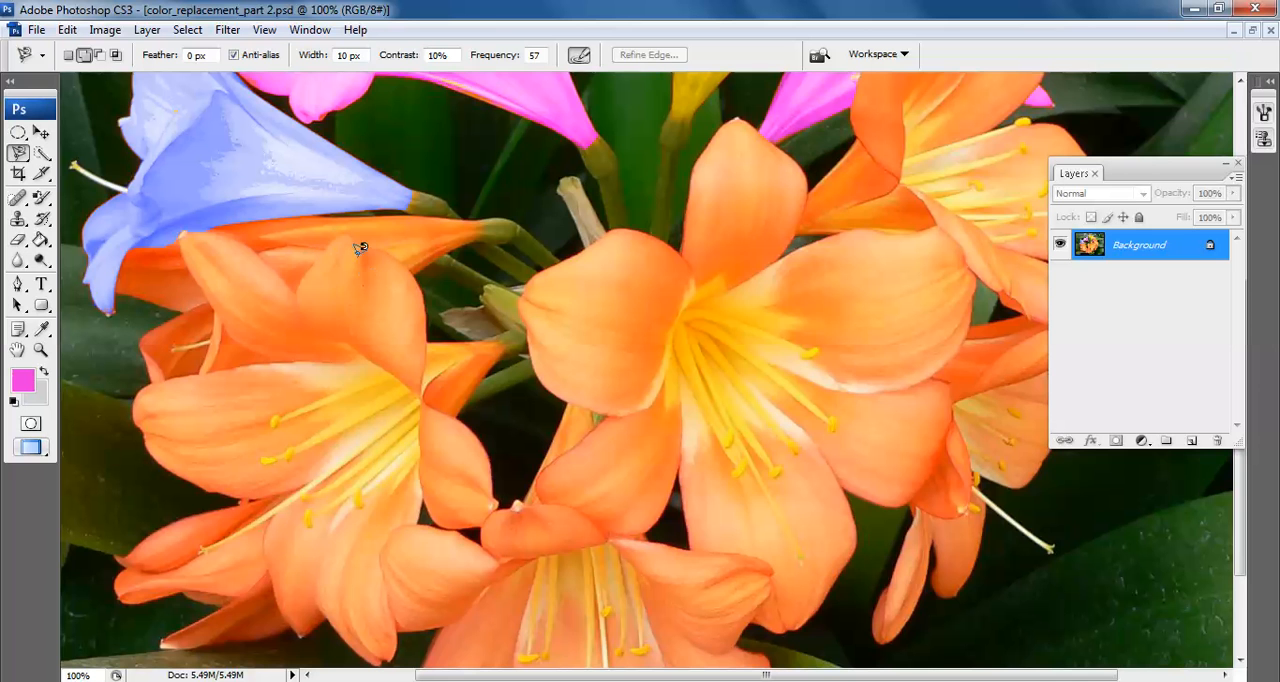
pyautogui.click(476, 224)
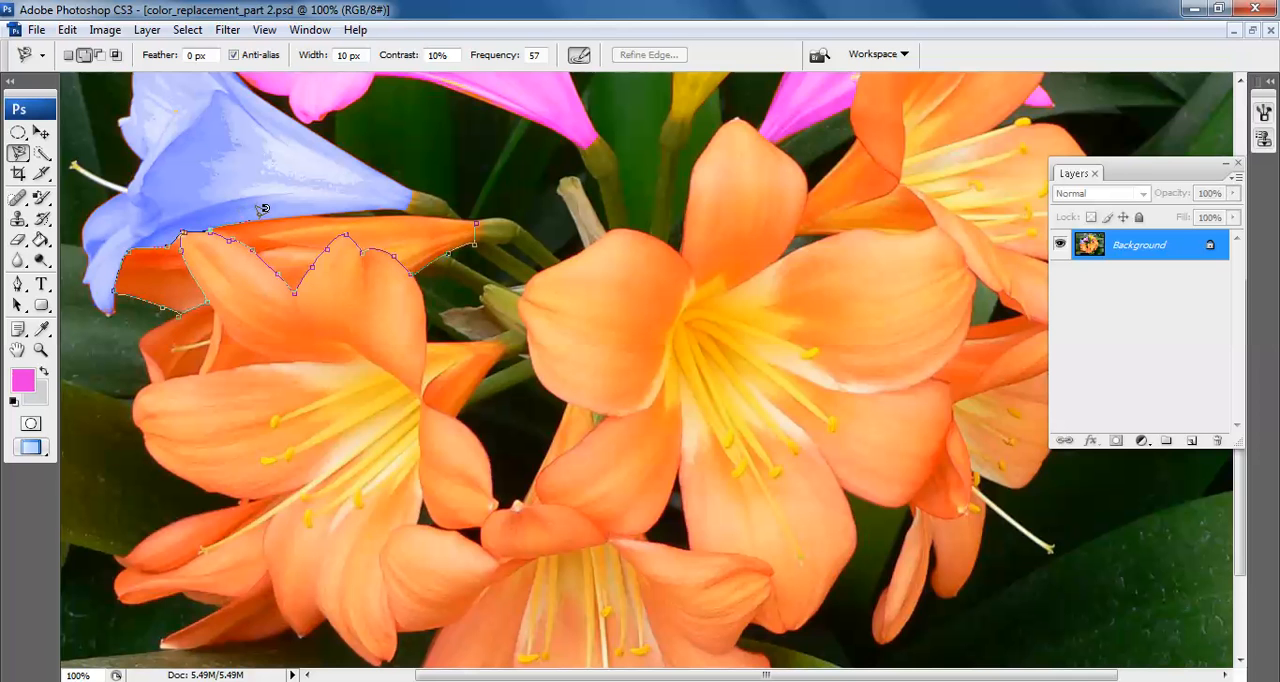
pyautogui.doubleClick(479, 215)
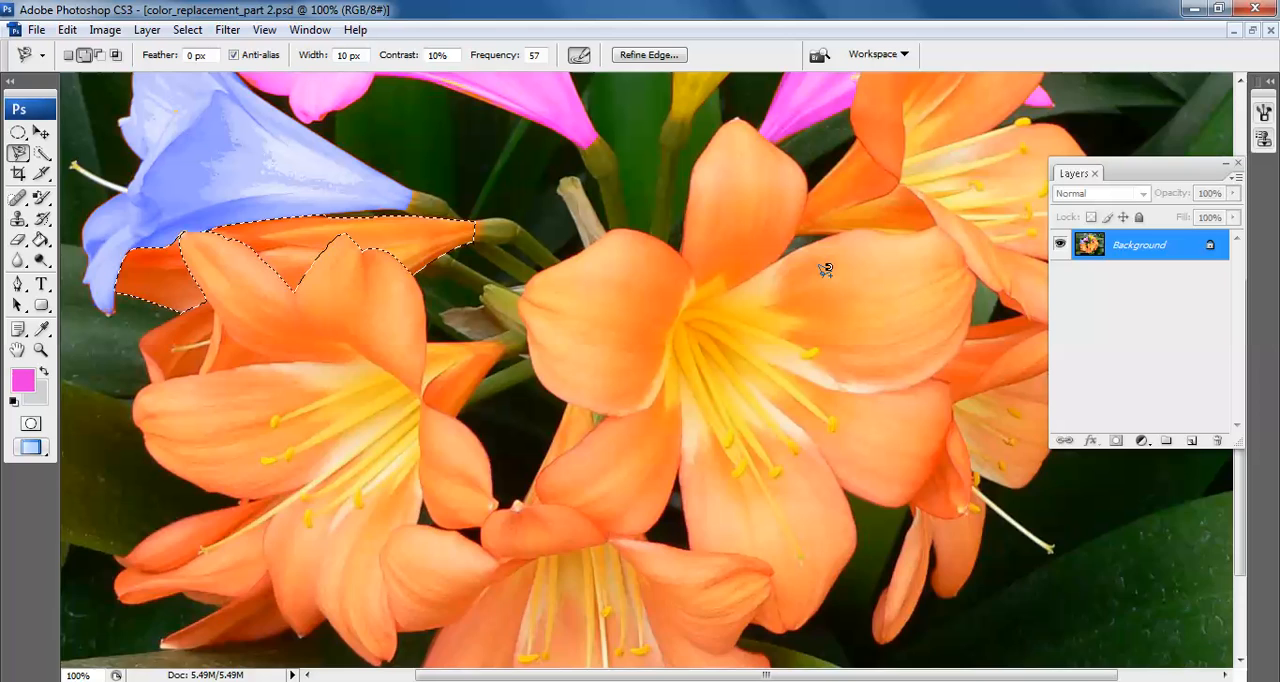
# Add the orange flower below the yellow one to the selection by tracing its outline with the Magnetic Lasso
pyautogui.scroll(4, 977, 414)
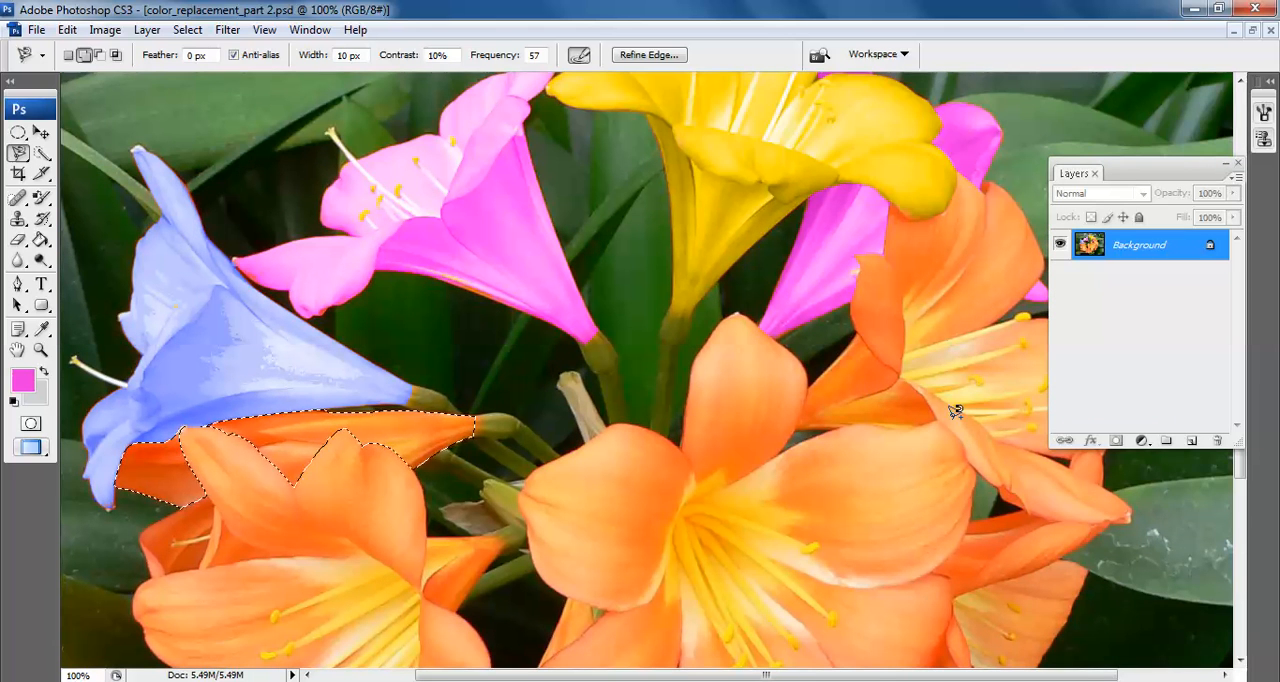
pyautogui.moveTo(880, 423); pyautogui.dragTo(680, 402)
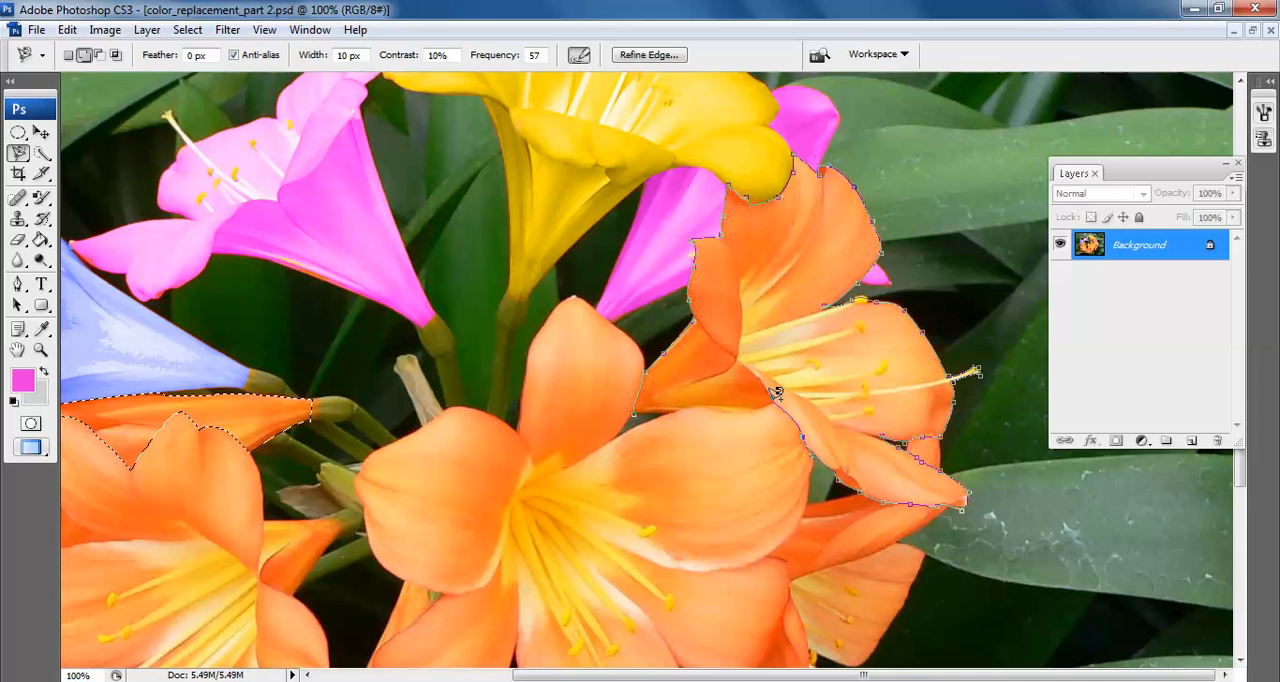
pyautogui.click(633, 416)
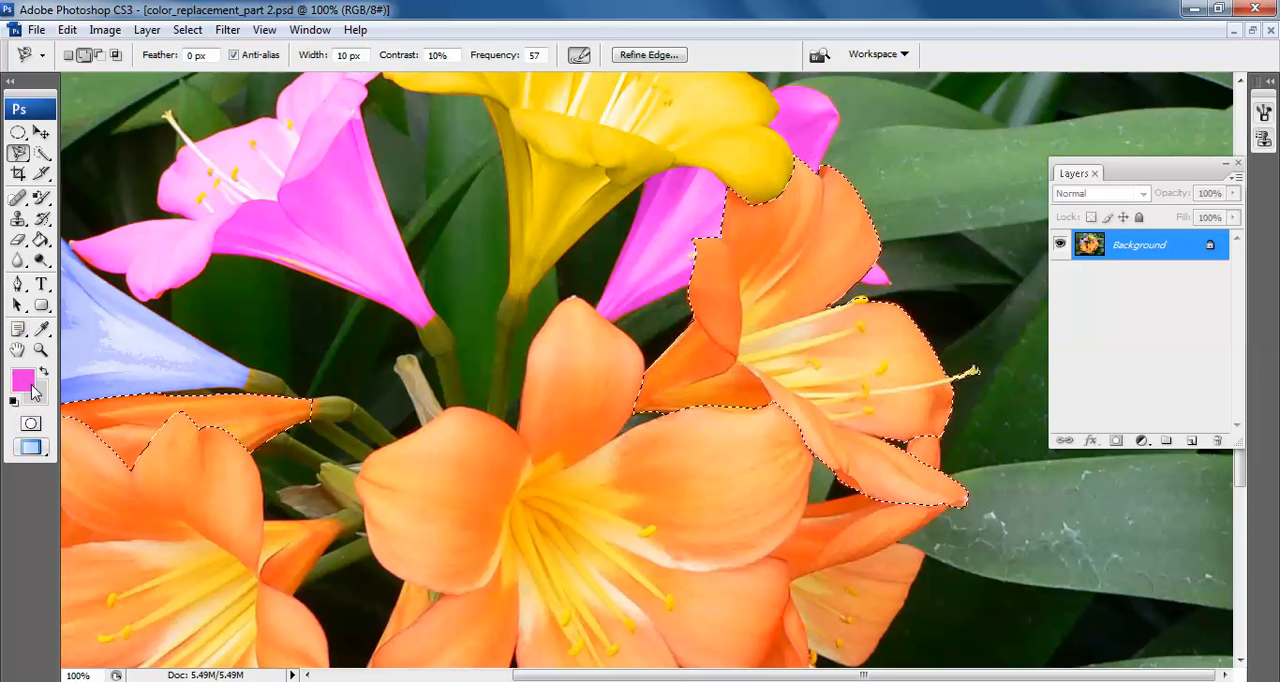
# Paint the selected flower below the yellow one dark brown (380e00) with the Color Replacement tool
pyautogui.click(44, 198)
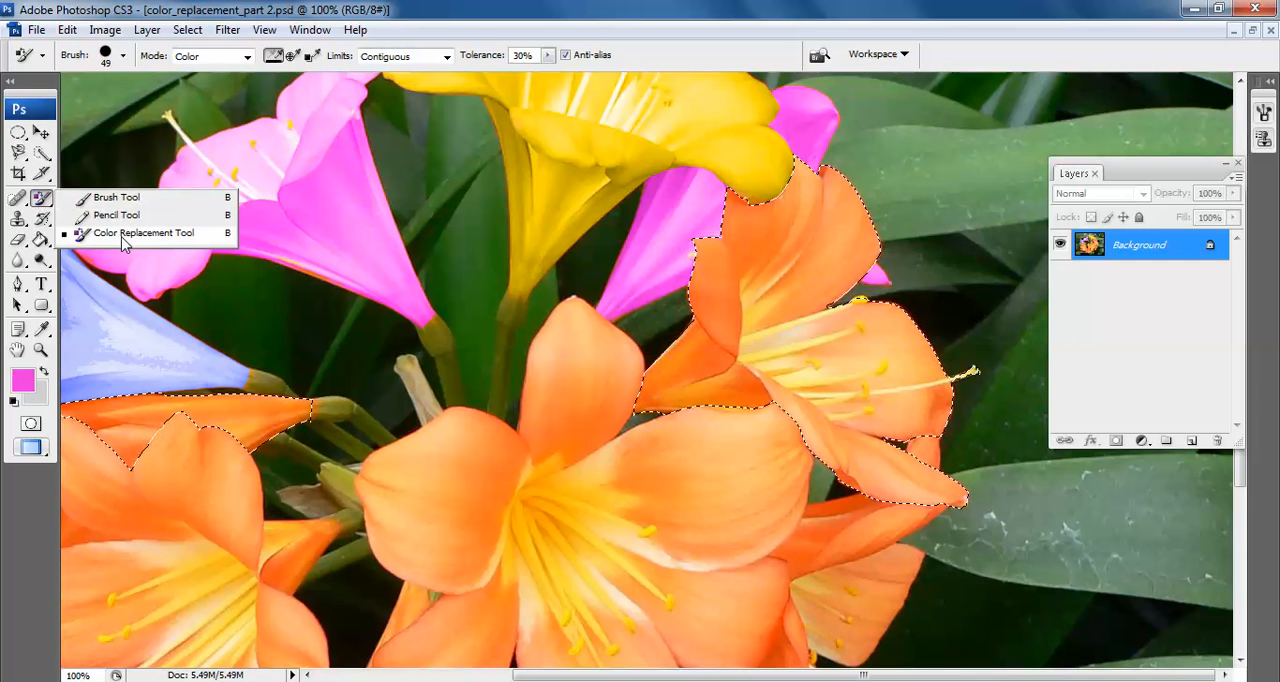
pyautogui.click(122, 243)
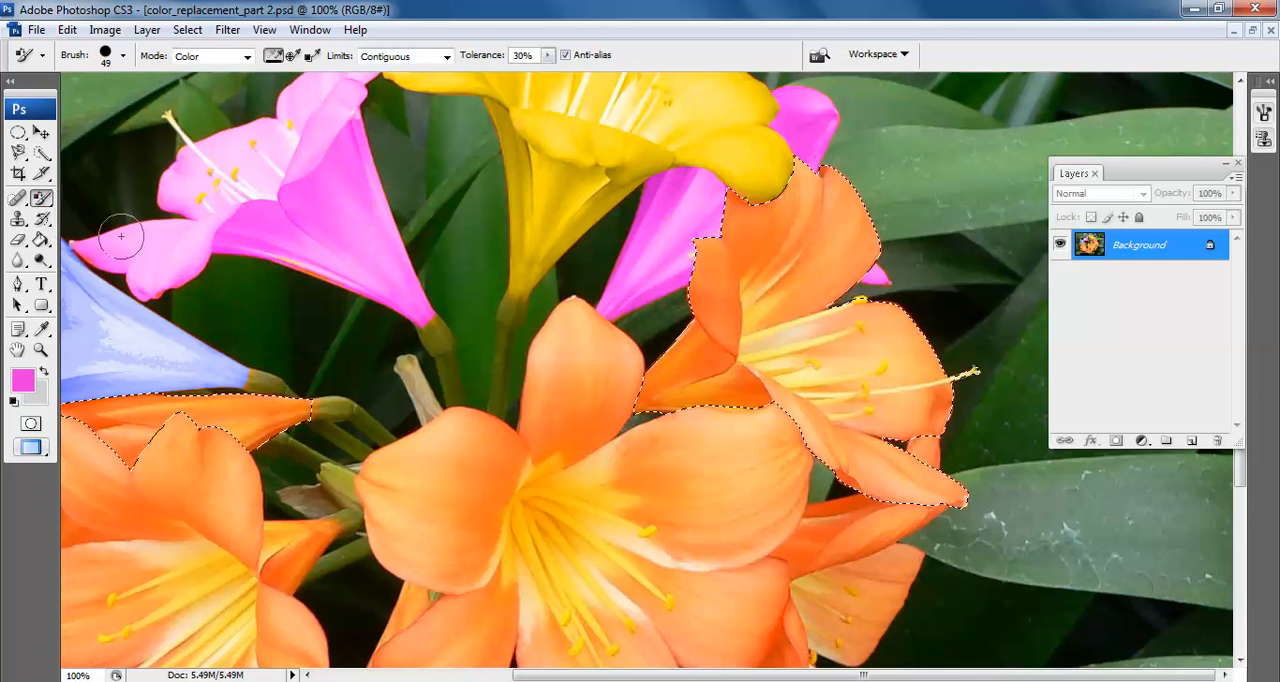
pyautogui.click(22, 380)
pyautogui.moveTo(778, 425); pyautogui.dragTo(755, 575)
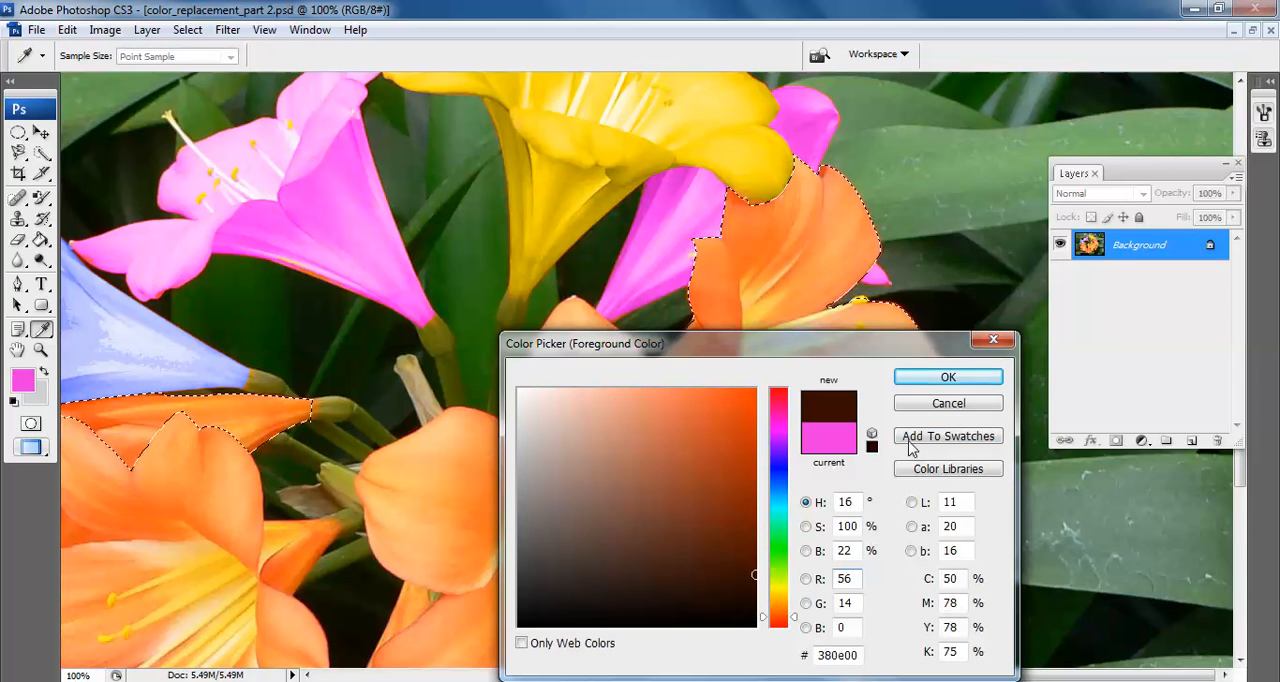
pyautogui.click(946, 377)
pyautogui.moveTo(660, 391)
pyautogui.mouseDown()
pyautogui.moveTo(1007, 426)
pyautogui.moveTo(873, 486)
pyautogui.moveTo(980, 445)
pyautogui.moveTo(591, 408)
pyautogui.moveTo(834, 391)
pyautogui.moveTo(929, 343)
pyautogui.moveTo(786, 272)
pyautogui.moveTo(708, 323)
pyautogui.moveTo(815, 190)
pyautogui.moveTo(760, 164)
pyautogui.moveTo(811, 291)
pyautogui.moveTo(848, 214)
pyautogui.moveTo(937, 322)
pyautogui.moveTo(820, 317)
pyautogui.moveTo(944, 296)
pyautogui.mouseUp()
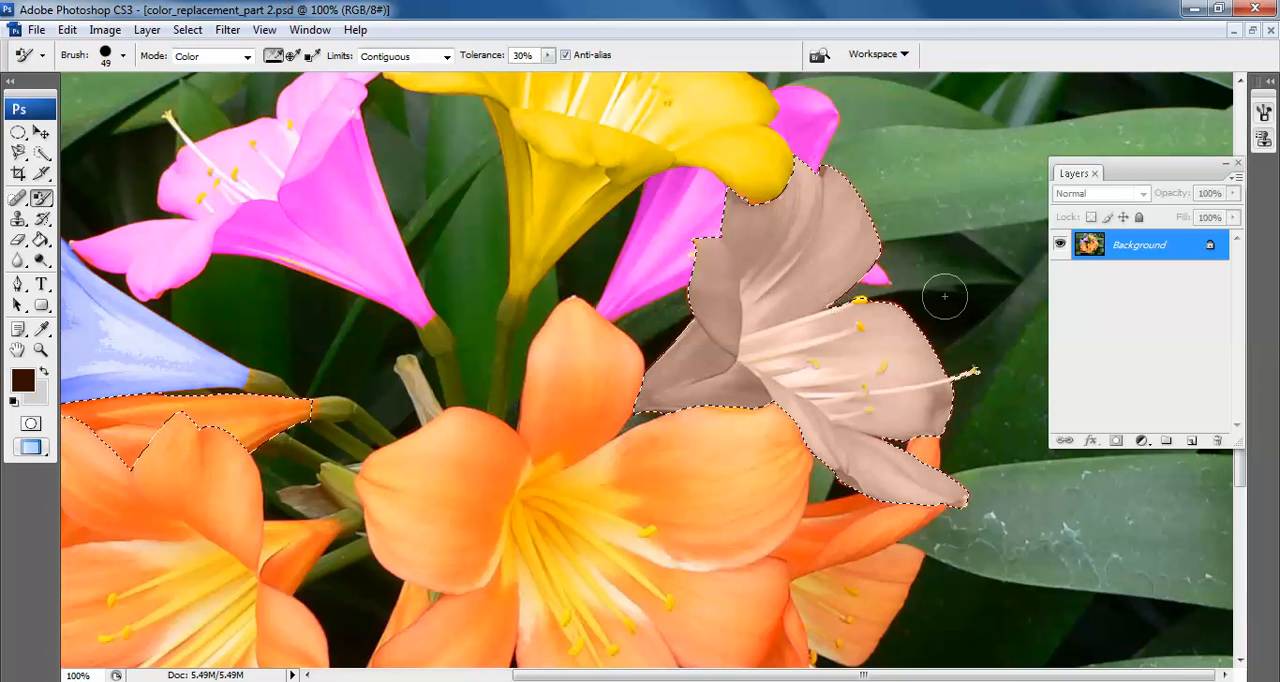
# Paint the selected petal below the blue flower dark green (005137) with the Color Replacement tool
pyautogui.moveTo(500, 333); pyautogui.dragTo(757, 313)
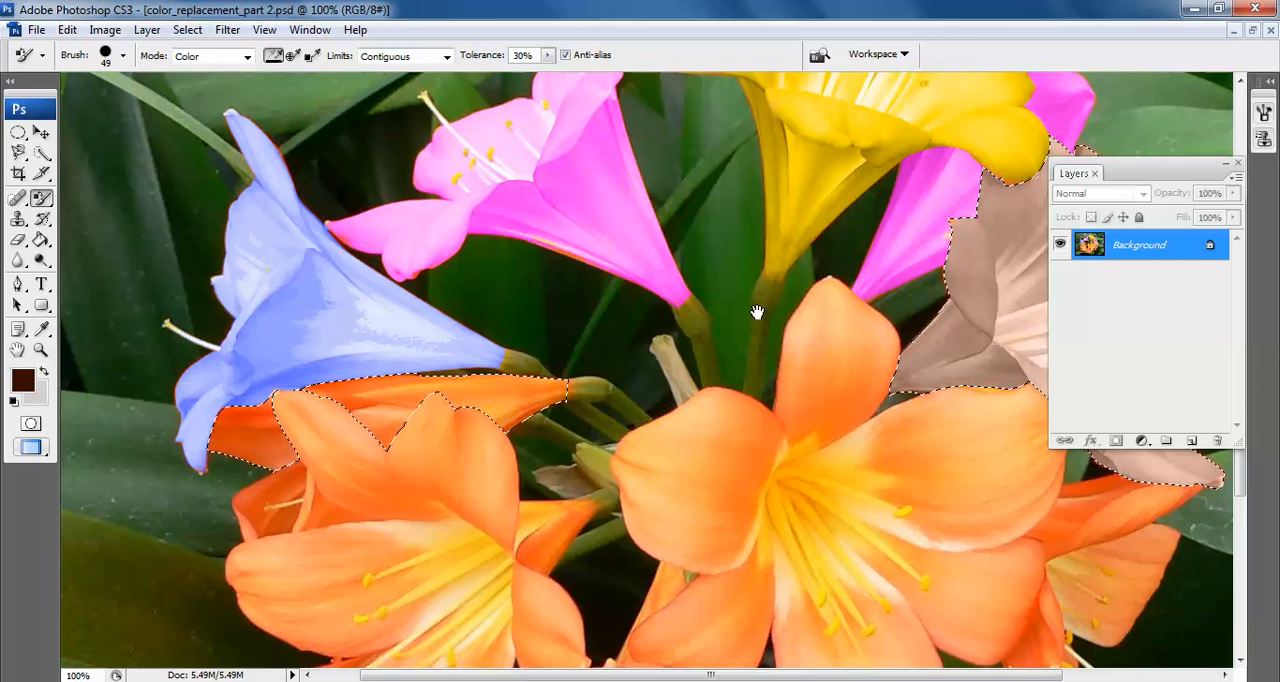
pyautogui.moveTo(812, 352); pyautogui.dragTo(418, 457)
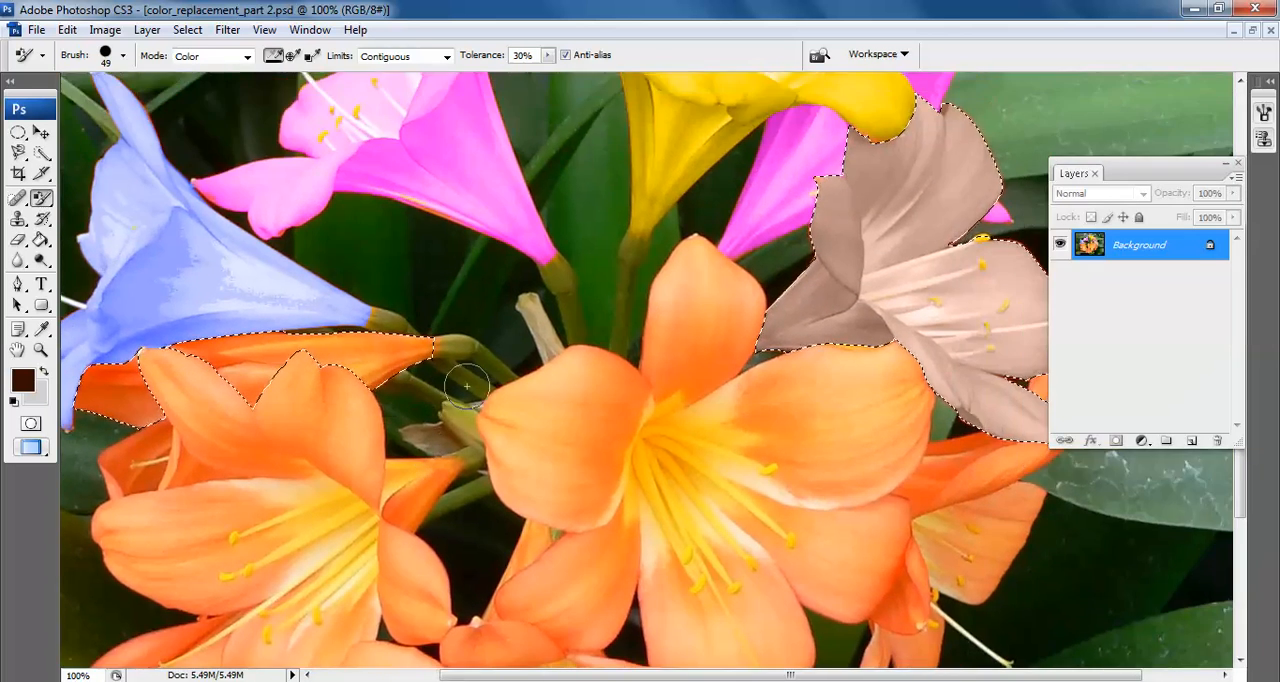
pyautogui.click(31, 383)
pyautogui.click(750, 438)
pyautogui.moveTo(778, 474); pyautogui.dragTo(778, 521)
pyautogui.click(764, 551)
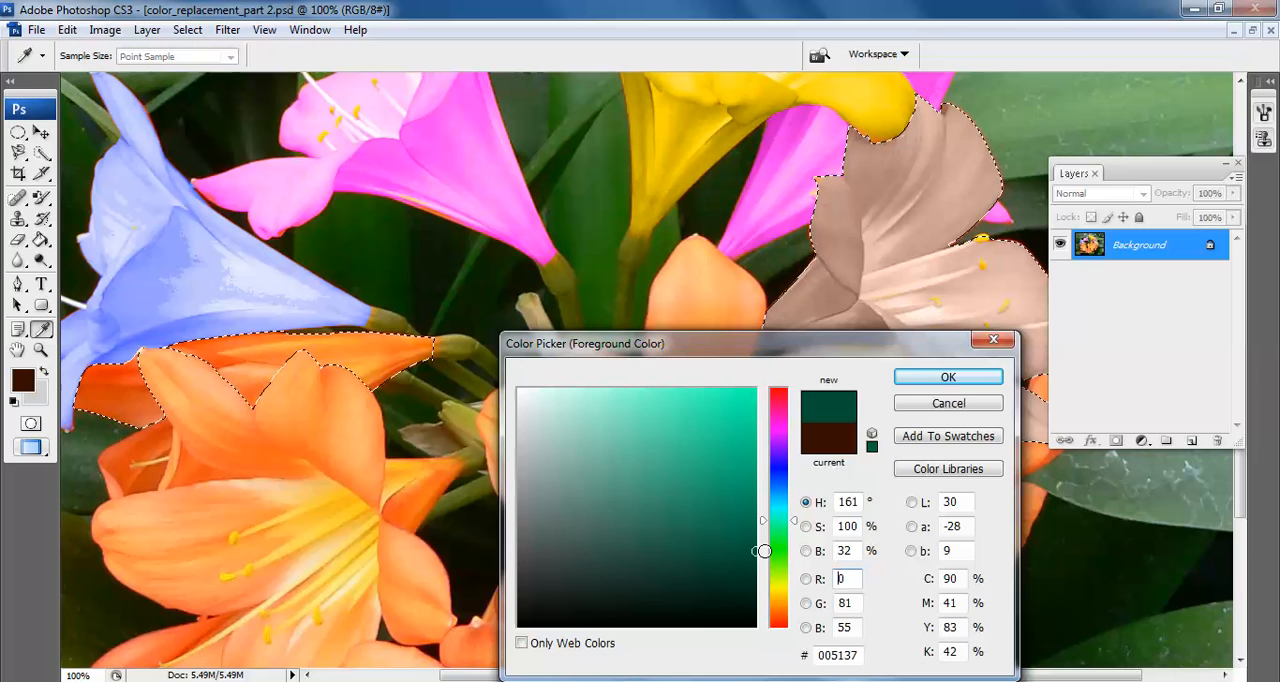
pyautogui.click(948, 376)
pyautogui.moveTo(330, 395); pyautogui.dragTo(420, 345)
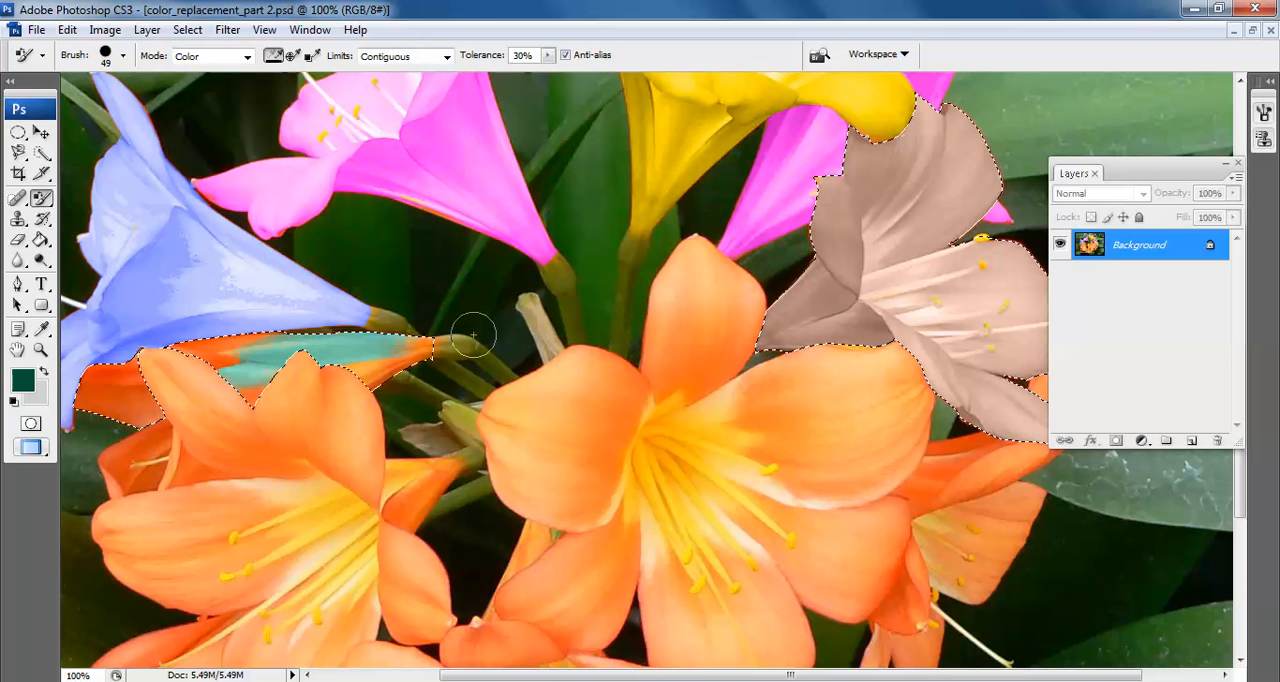
pyautogui.moveTo(337, 368)
pyautogui.mouseDown()
pyautogui.moveTo(111, 380)
pyautogui.moveTo(75, 400)
pyautogui.mouseUp()
pyautogui.moveTo(62, 443)
pyautogui.mouseDown()
pyautogui.moveTo(118, 420)
pyautogui.moveTo(196, 422)
pyautogui.moveTo(196, 346)
pyautogui.moveTo(208, 338)
pyautogui.moveTo(80, 430)
pyautogui.mouseUp()
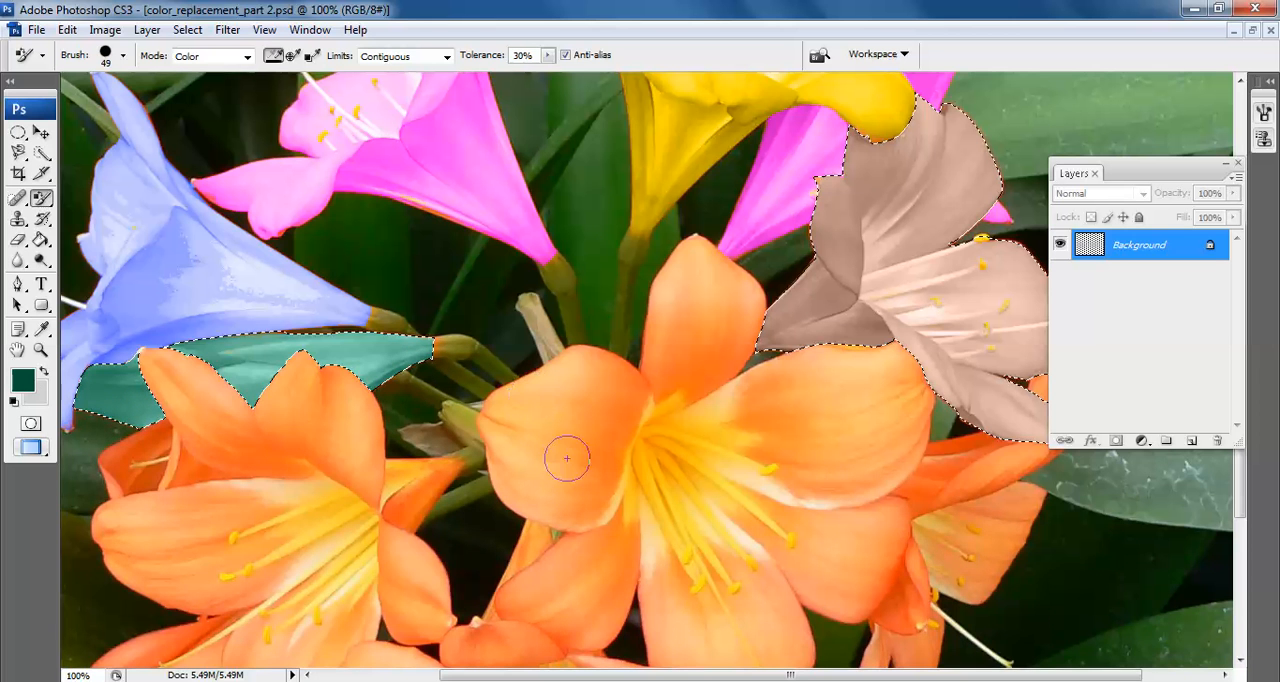
# Deselect the recoloured brown flower and green petal
pyautogui.hotkey('ctrl', '-')
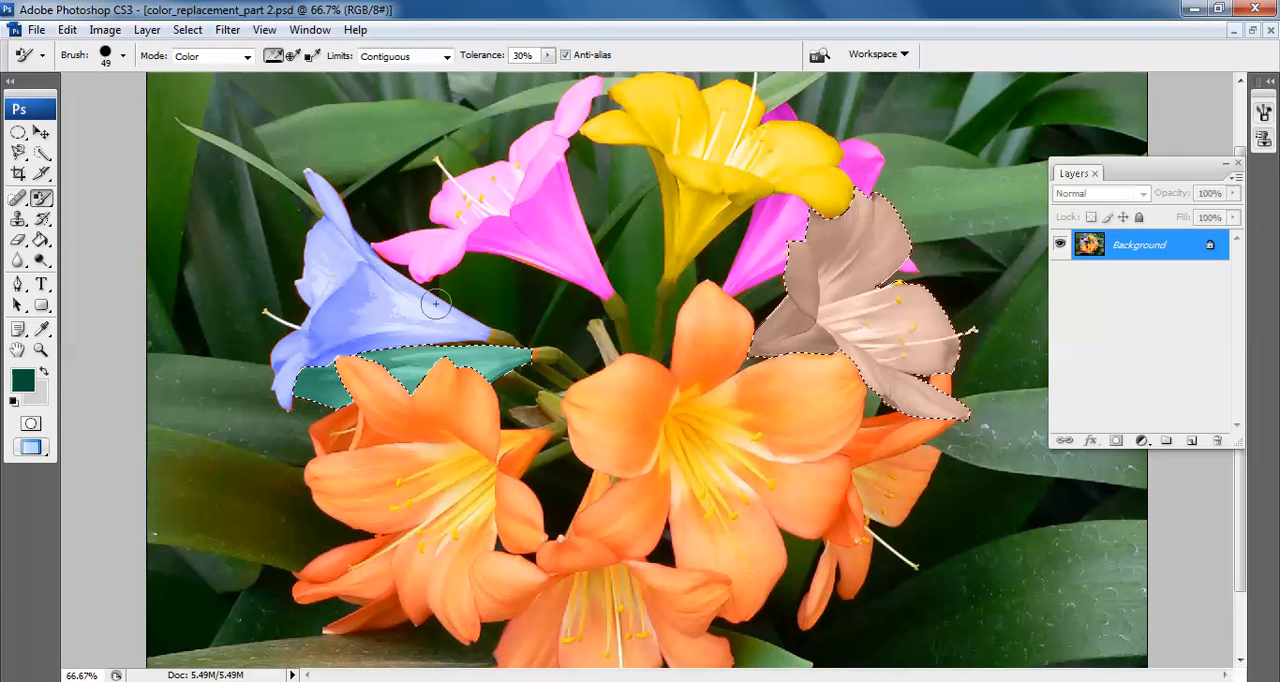
pyautogui.hotkey('ctrl', 'd')
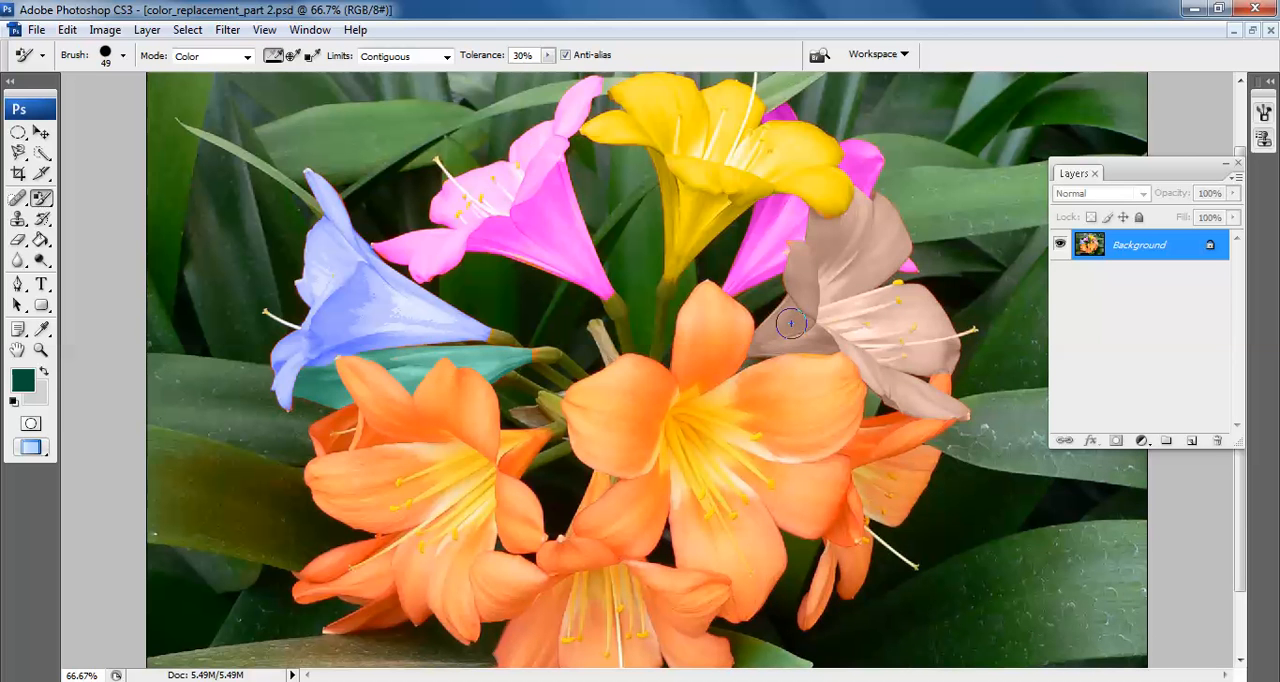
pyautogui.hotkey('ctrl', 'shift', 'd')
pyautogui.click(186, 30)
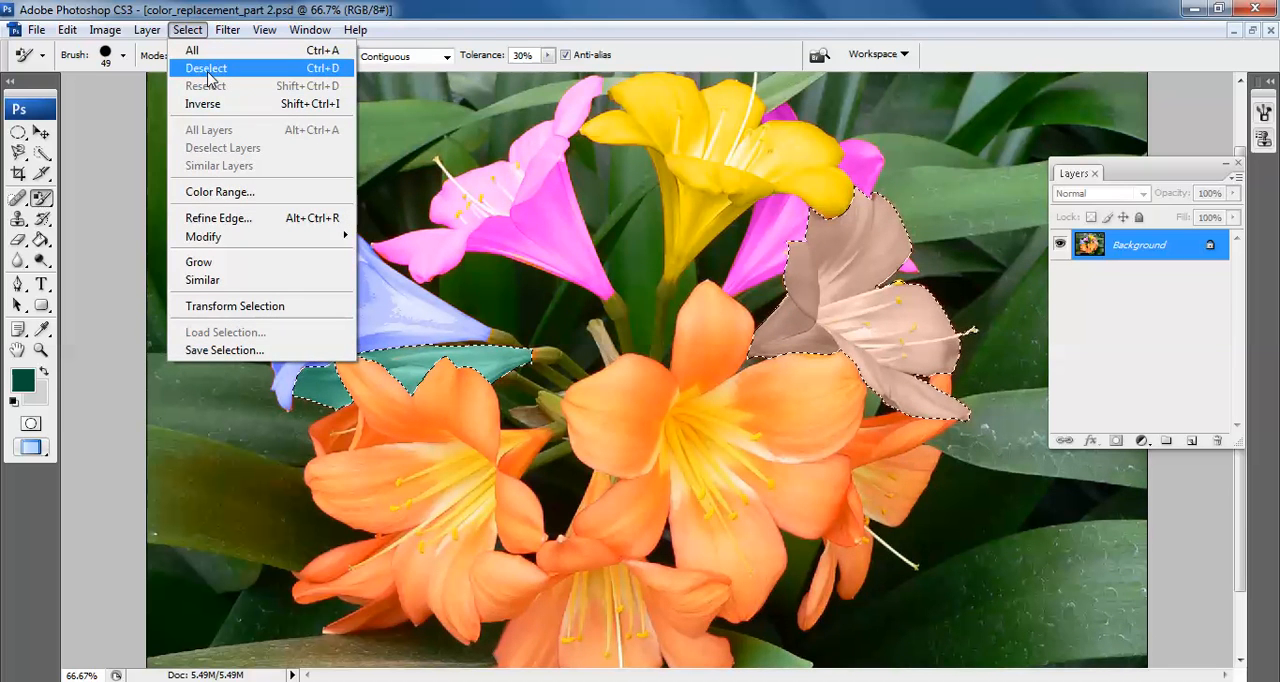
pyautogui.click(207, 69)
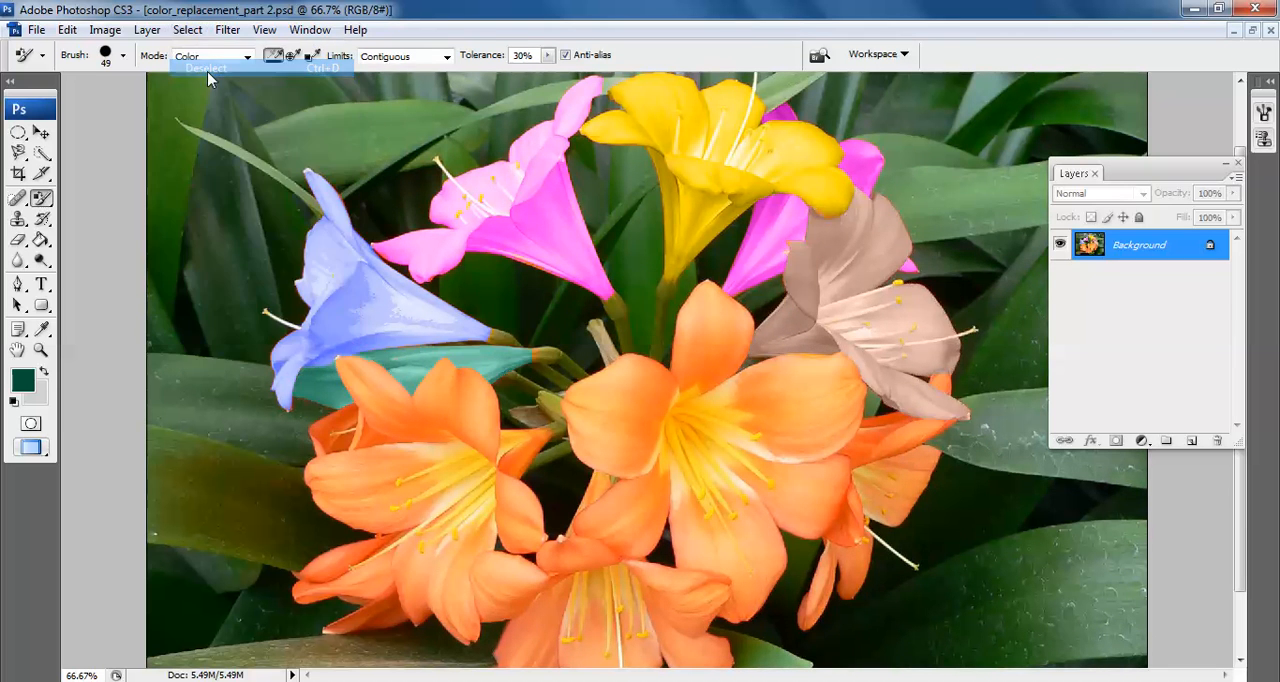
# Select the large orange flower below the green petal by tracing its outline with the Magnetic Lasso
pyautogui.click(41, 349)
pyautogui.scroll(-2, 695, 530)
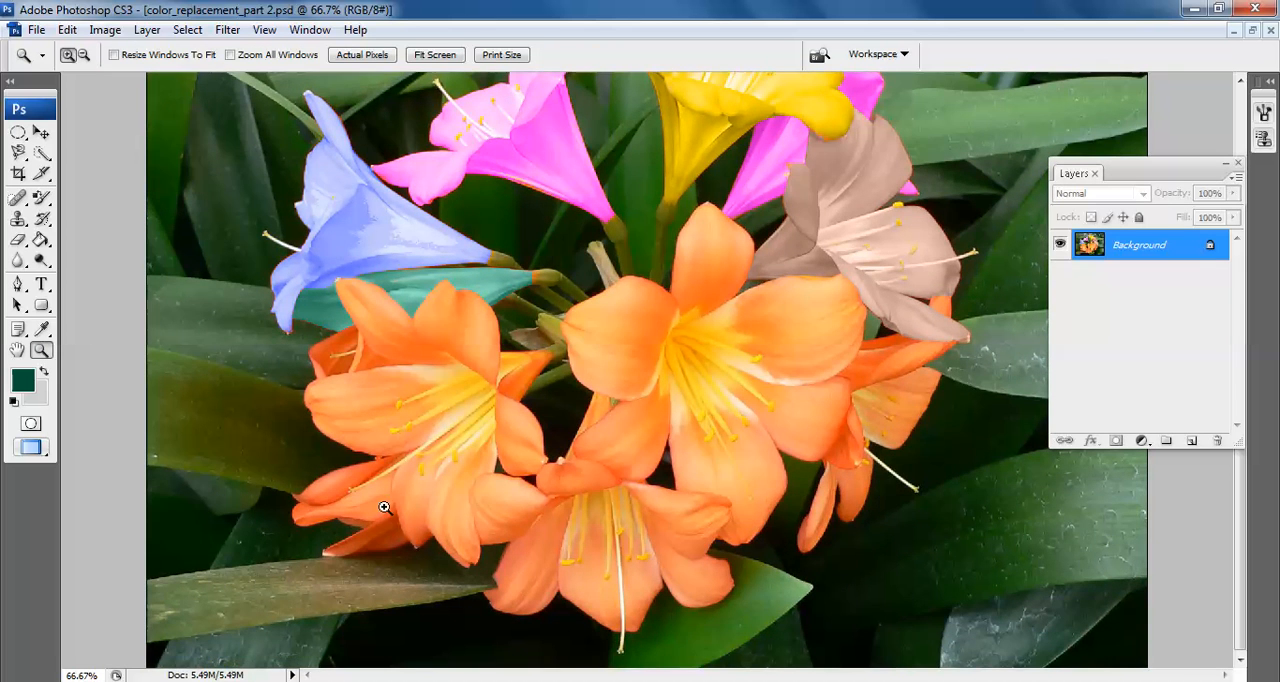
pyautogui.click(469, 402)
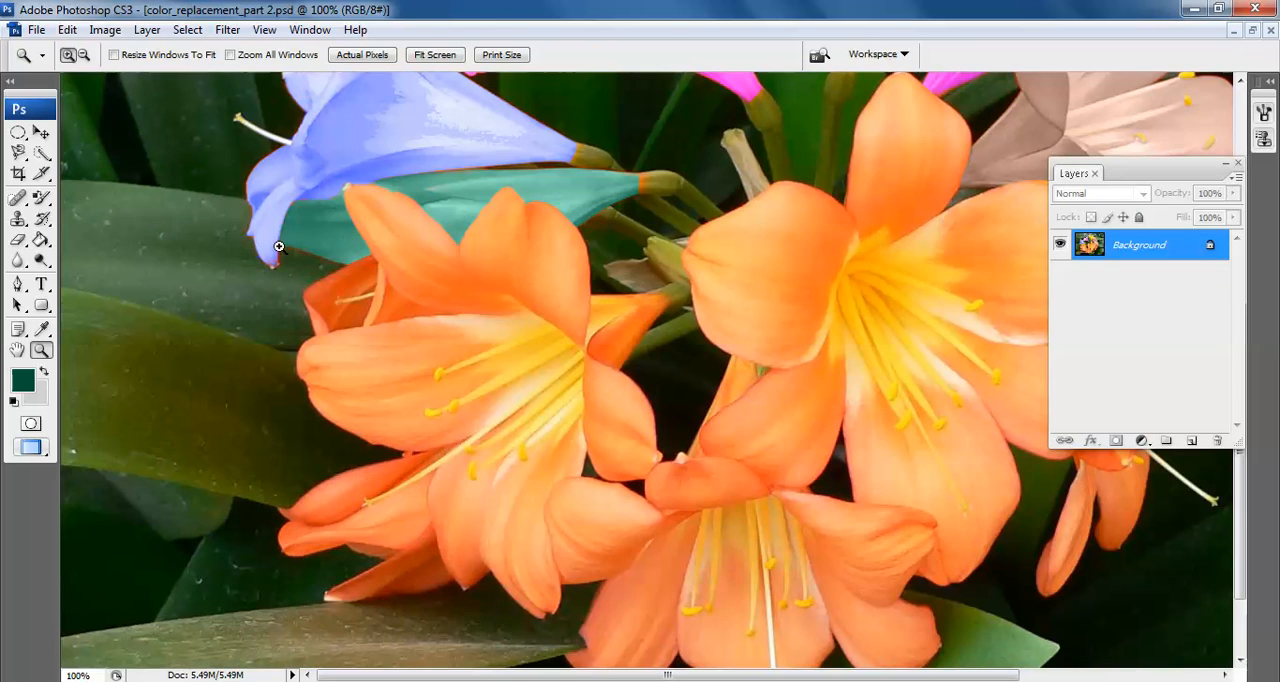
pyautogui.click(41, 132)
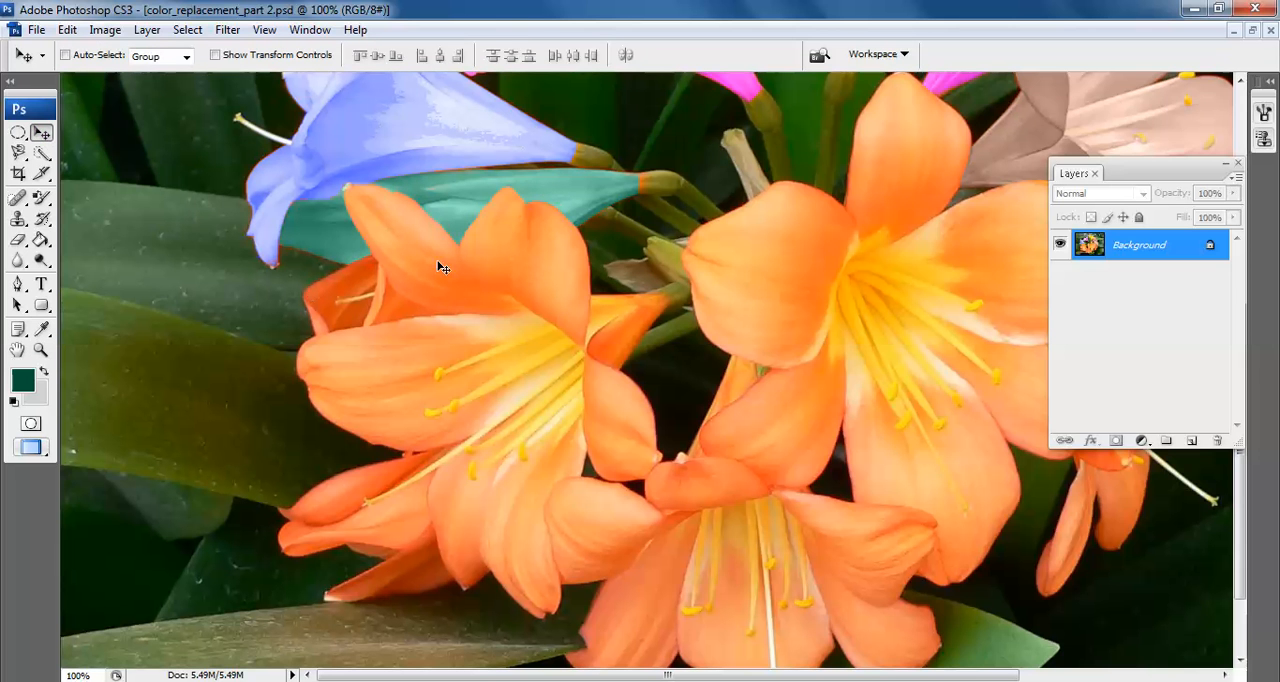
pyautogui.click(18, 152)
pyautogui.click(660, 286)
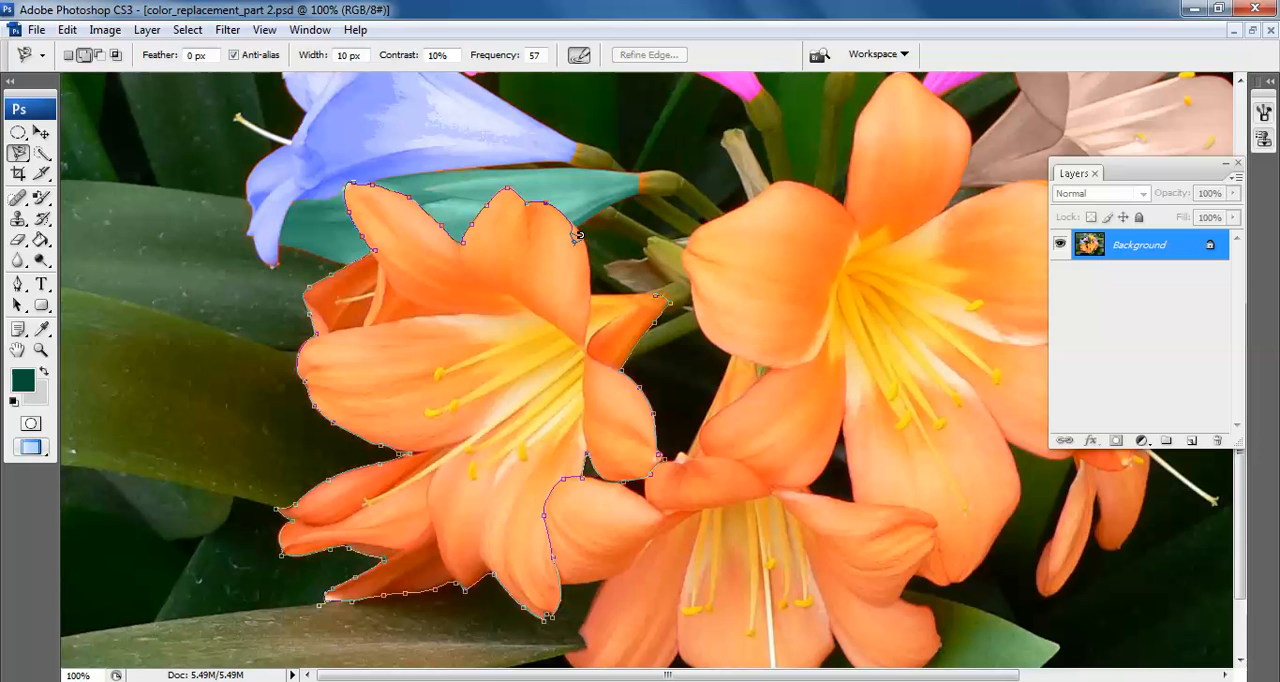
pyautogui.click(657, 285)
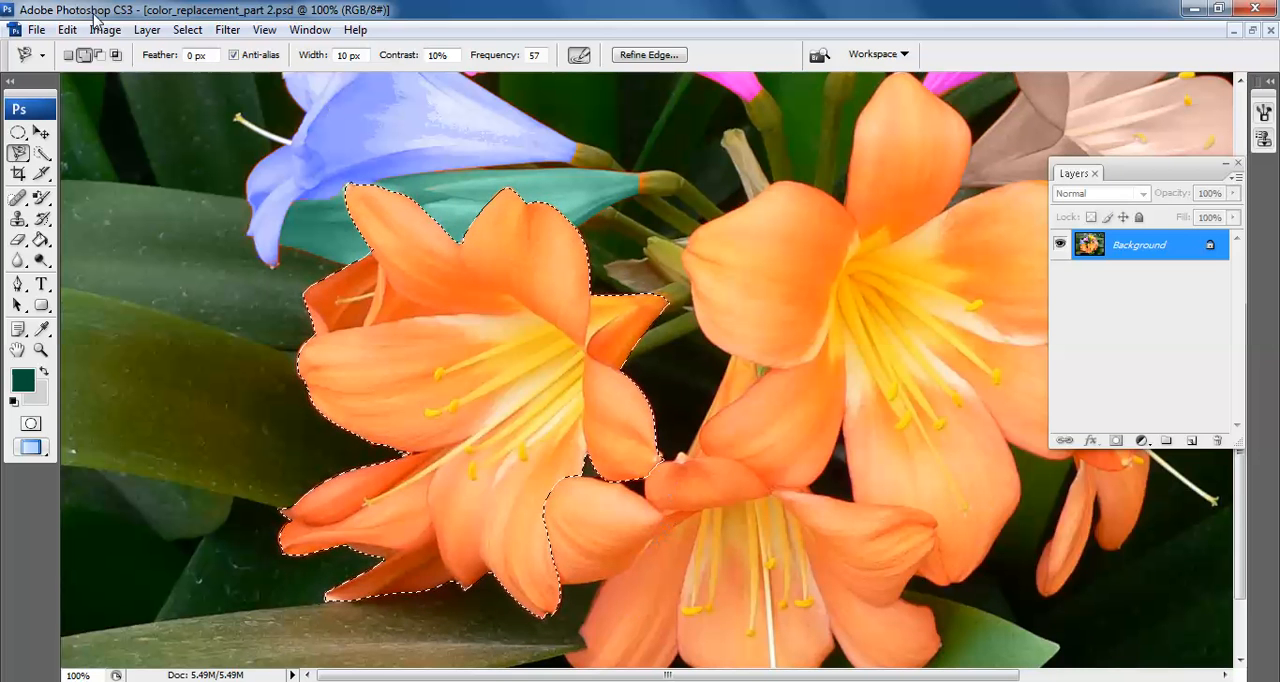
# Paint the selected flower below the green petal golden orange with the Color Replacement tool and drop the selection
pyautogui.click(41, 199)
pyautogui.click(29, 384)
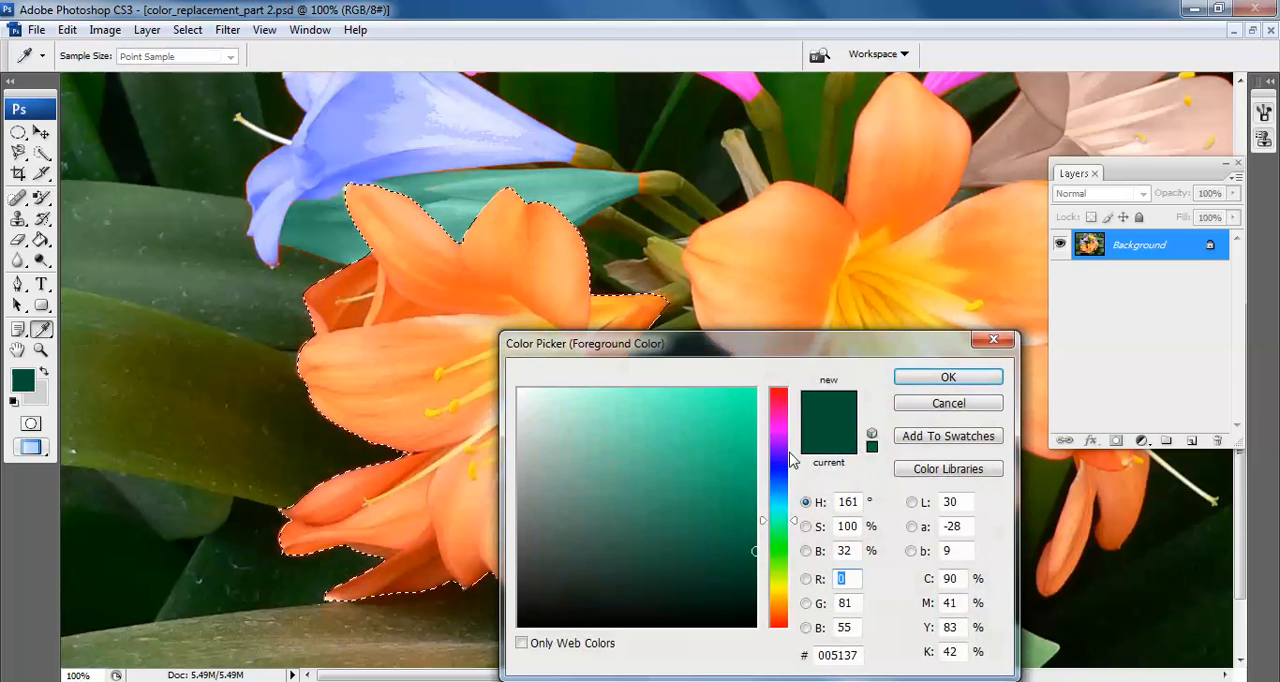
pyautogui.moveTo(776, 521); pyautogui.dragTo(778, 612)
pyautogui.moveTo(756, 551); pyautogui.dragTo(757, 435)
pyautogui.click(912, 378)
pyautogui.moveTo(463, 267)
pyautogui.mouseDown()
pyautogui.moveTo(533, 206)
pyautogui.moveTo(581, 199)
pyautogui.moveTo(305, 406)
pyautogui.moveTo(450, 175)
pyautogui.moveTo(447, 117)
pyautogui.moveTo(399, 269)
pyautogui.moveTo(284, 414)
pyautogui.moveTo(488, 346)
pyautogui.moveTo(560, 337)
pyautogui.moveTo(421, 420)
pyautogui.moveTo(641, 312)
pyautogui.moveTo(618, 549)
pyautogui.moveTo(617, 369)
pyautogui.moveTo(634, 443)
pyautogui.moveTo(666, 455)
pyautogui.moveTo(545, 563)
pyautogui.moveTo(682, 402)
pyautogui.moveTo(578, 530)
pyautogui.moveTo(508, 661)
pyautogui.moveTo(646, 400)
pyautogui.moveTo(435, 618)
pyautogui.moveTo(644, 418)
pyautogui.moveTo(566, 471)
pyautogui.moveTo(580, 505)
pyautogui.moveTo(616, 411)
pyautogui.moveTo(587, 468)
pyautogui.moveTo(306, 537)
pyautogui.moveTo(438, 442)
pyautogui.moveTo(362, 455)
pyautogui.moveTo(228, 566)
pyautogui.moveTo(566, 414)
pyautogui.moveTo(225, 522)
pyautogui.moveTo(453, 250)
pyautogui.moveTo(476, 270)
pyautogui.moveTo(374, 272)
pyautogui.moveTo(394, 273)
pyautogui.moveTo(347, 302)
pyautogui.moveTo(276, 294)
pyautogui.moveTo(323, 286)
pyautogui.moveTo(313, 292)
pyautogui.moveTo(332, 348)
pyautogui.moveTo(414, 453)
pyautogui.mouseUp()
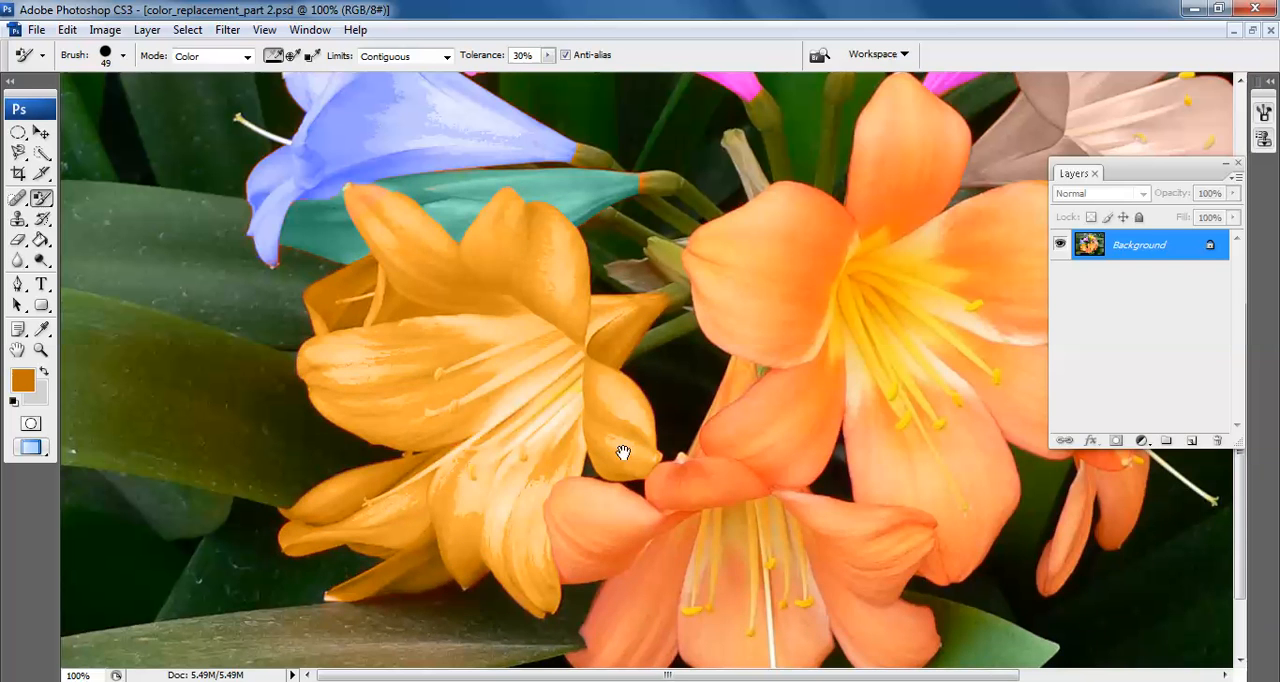
# Select the lowest orange flower, including its protruding stamen, by tracing its outline with the Magnetic Lasso
pyautogui.moveTo(766, 534)
pyautogui.mouseDown()
pyautogui.moveTo(463, 449)
pyautogui.moveTo(486, 549)
pyautogui.moveTo(465, 453)
pyautogui.mouseUp()
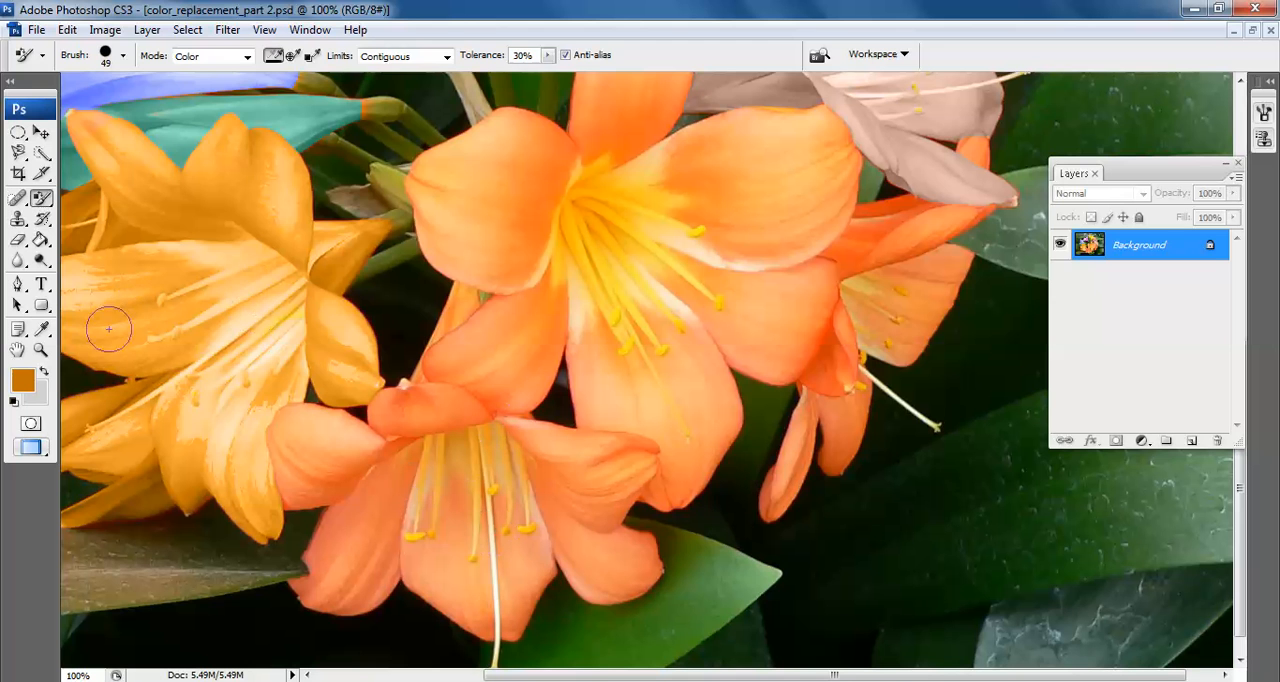
pyautogui.click(18, 155)
pyautogui.moveTo(18, 155)
pyautogui.mouseDown()
pyautogui.moveTo(85, 160)
pyautogui.moveTo(112, 190)
pyautogui.mouseUp()
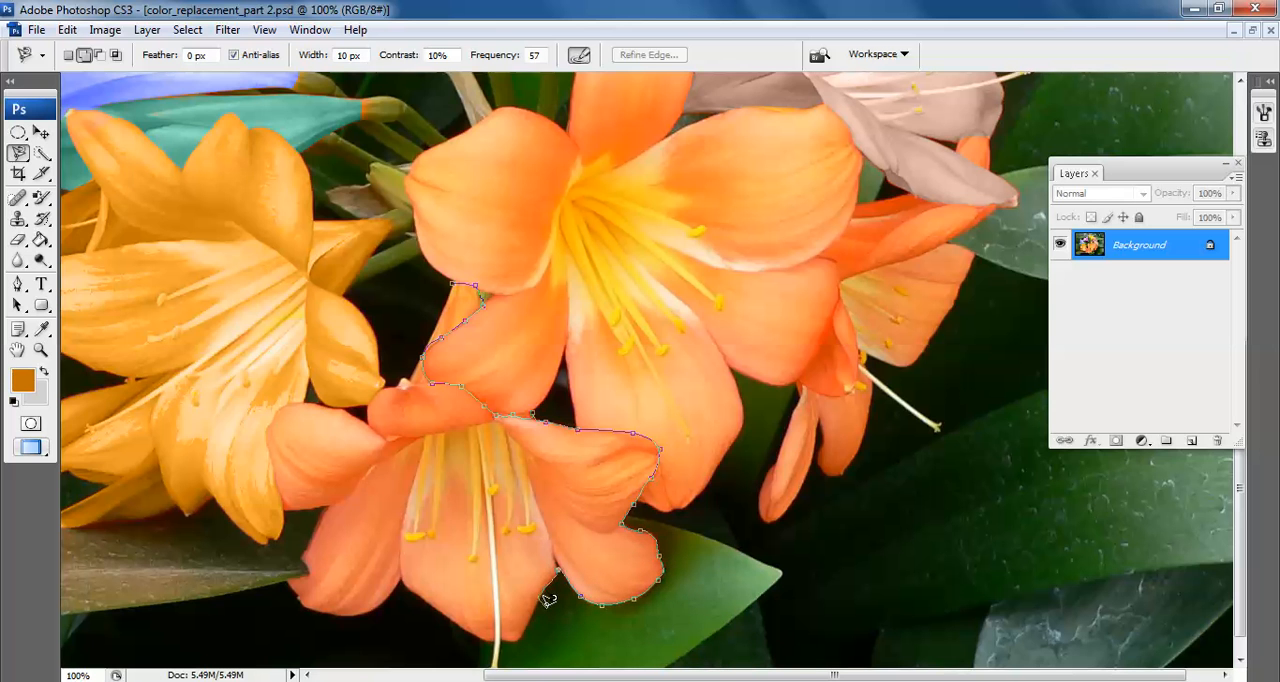
pyautogui.moveTo(523, 624); pyautogui.dragTo(524, 406)
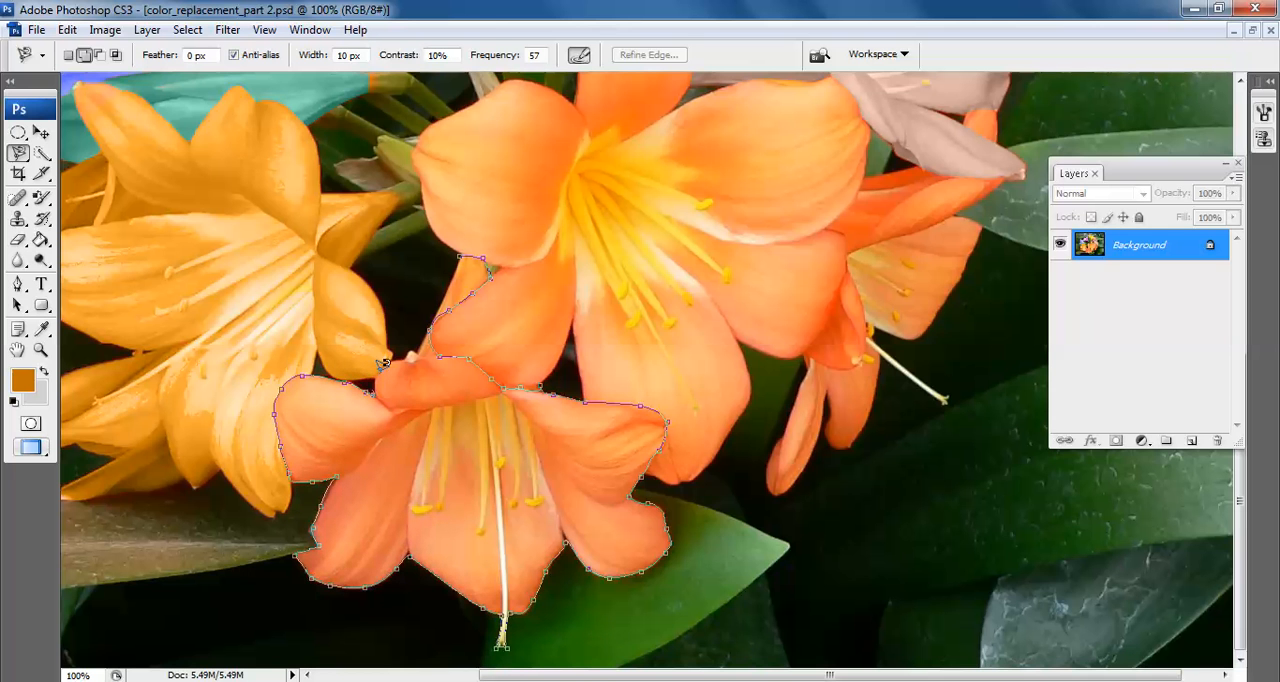
pyautogui.click(463, 250)
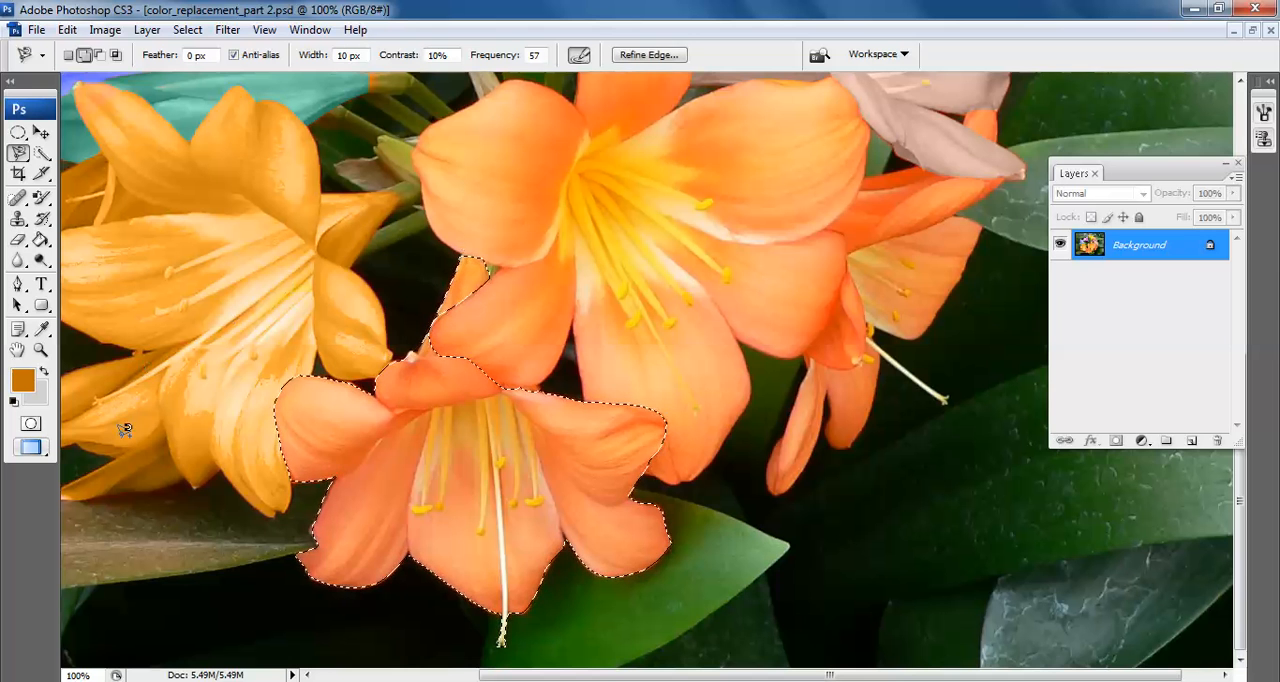
# Paint the selected lowest flower cyan blue with the Color Replacement tool and drop the selection
pyautogui.click(41, 197)
pyautogui.click(41, 329)
pyautogui.click(22, 380)
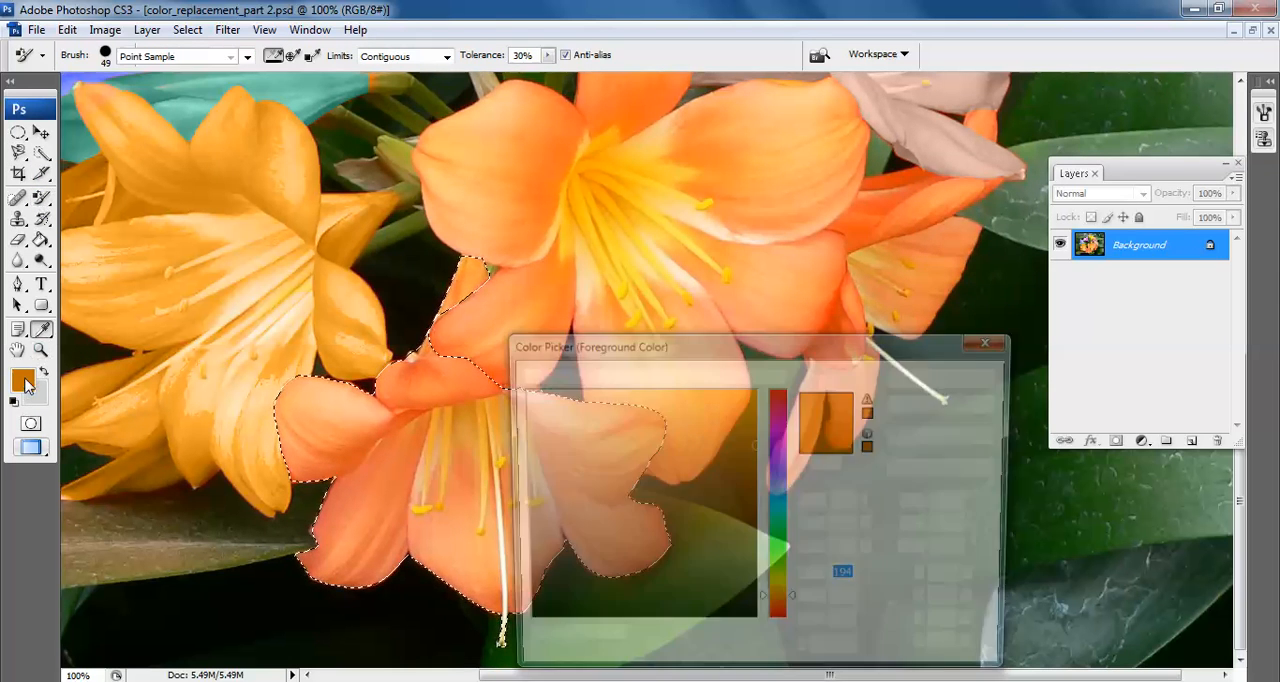
pyautogui.moveTo(768, 482)
pyautogui.mouseDown()
pyautogui.moveTo(772, 469)
pyautogui.moveTo(772, 504)
pyautogui.mouseUp()
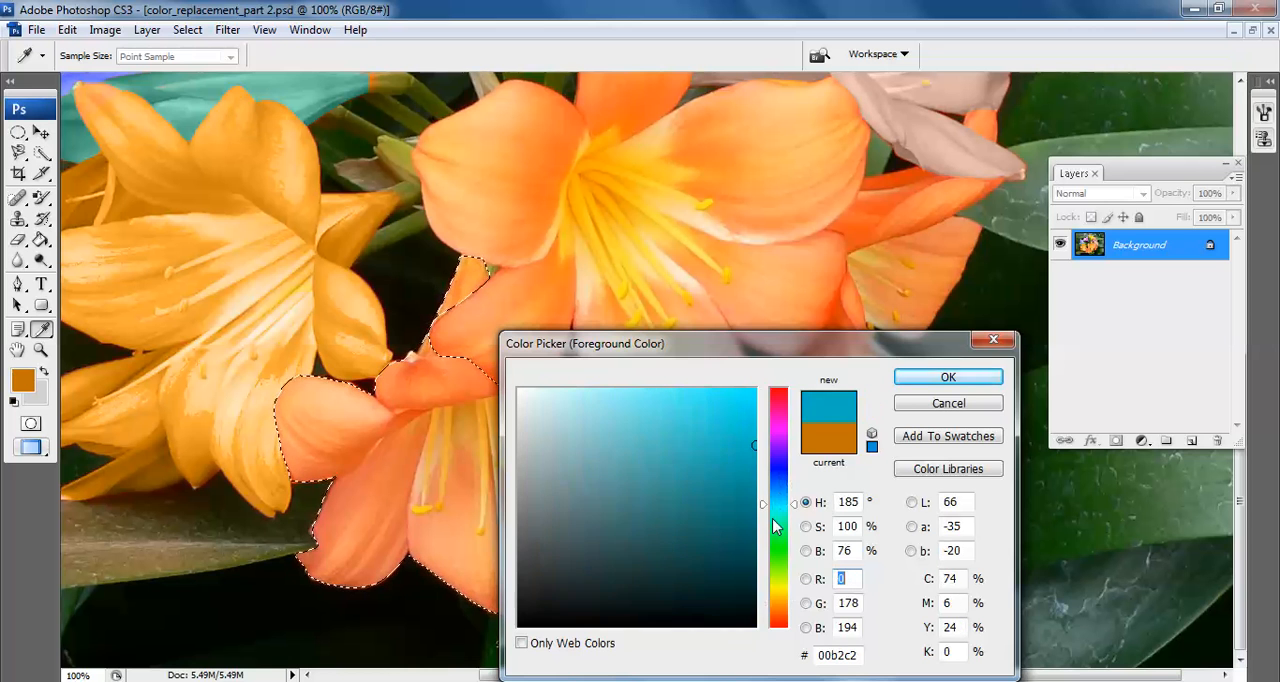
pyautogui.click(905, 386)
pyautogui.moveTo(430, 350)
pyautogui.mouseDown()
pyautogui.moveTo(480, 265)
pyautogui.moveTo(320, 450)
pyautogui.moveTo(428, 340)
pyautogui.moveTo(332, 427)
pyautogui.moveTo(674, 368)
pyautogui.moveTo(209, 520)
pyautogui.moveTo(698, 470)
pyautogui.moveTo(349, 551)
pyautogui.moveTo(267, 510)
pyautogui.moveTo(561, 541)
pyautogui.moveTo(476, 610)
pyautogui.moveTo(586, 542)
pyautogui.moveTo(627, 437)
pyautogui.moveTo(619, 541)
pyautogui.moveTo(384, 385)
pyautogui.moveTo(358, 426)
pyautogui.moveTo(567, 555)
pyautogui.mouseUp()
pyautogui.hotkey('ctrl', 'd')
# Select the large central orange flower together with the smaller orange flower behind it by tracing their joint outline with the Magnetic Lasso
pyautogui.hotkey('ctrl', '-')
pyautogui.hotkey('ctrl', '-')
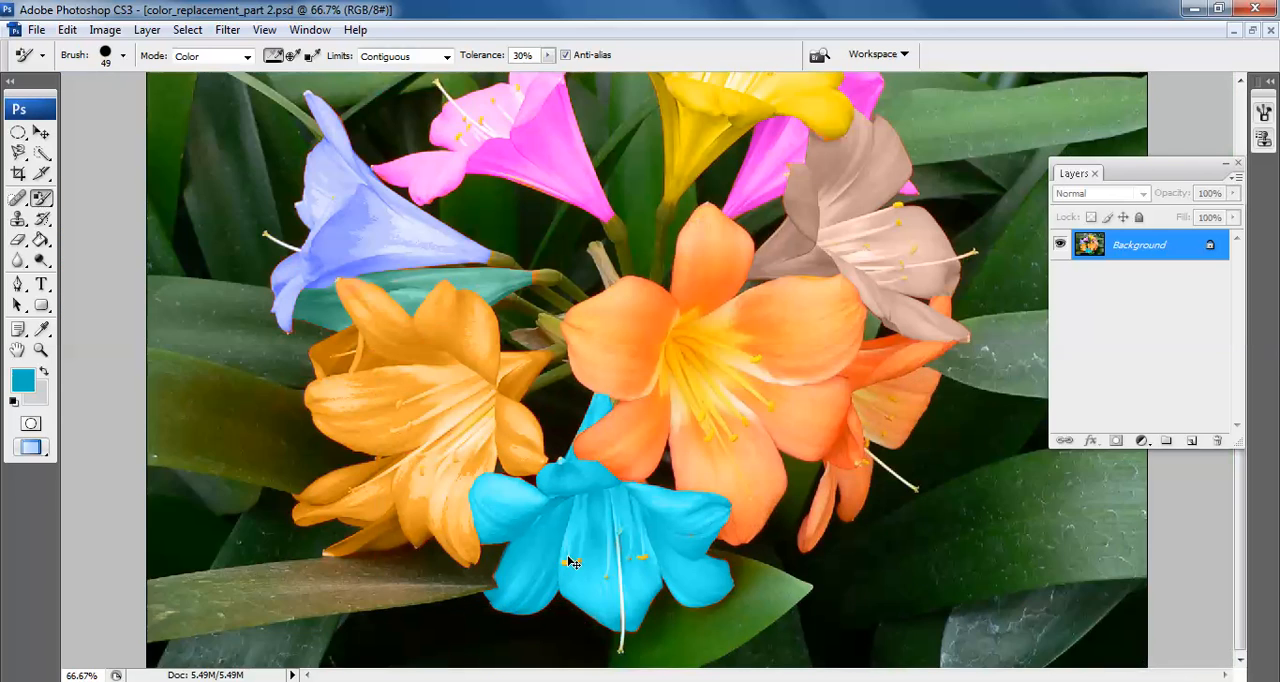
pyautogui.click(40, 349)
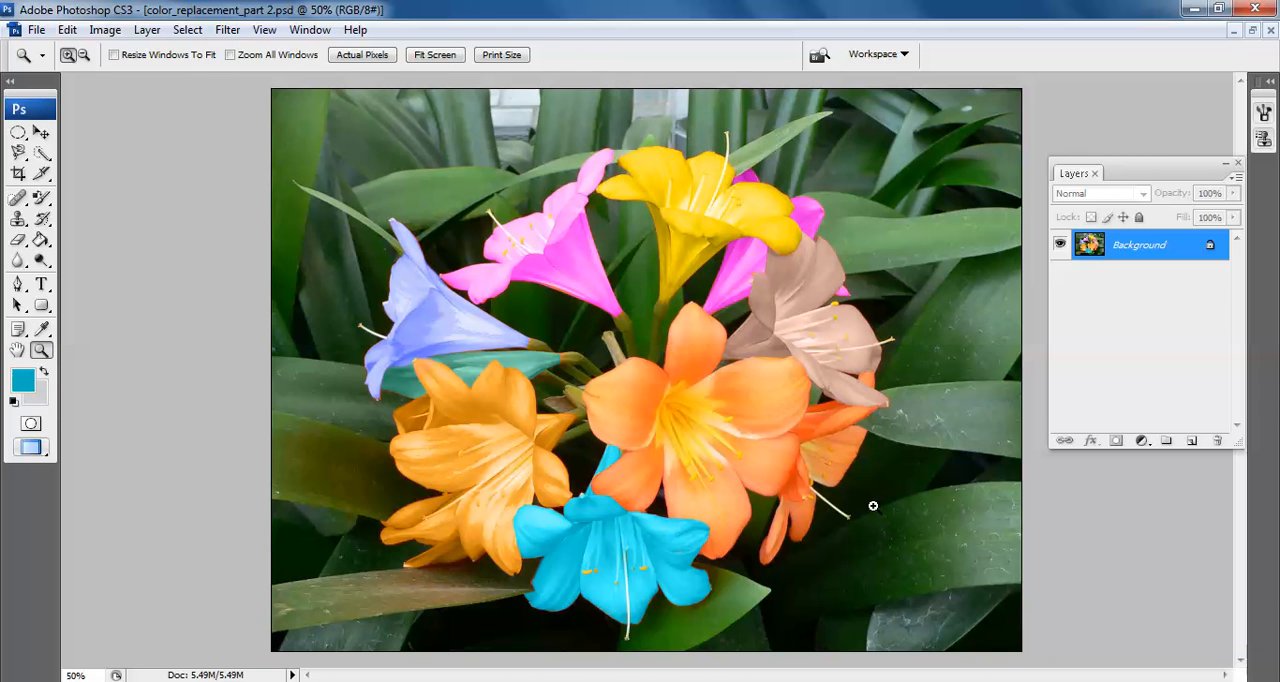
pyautogui.click(772, 444)
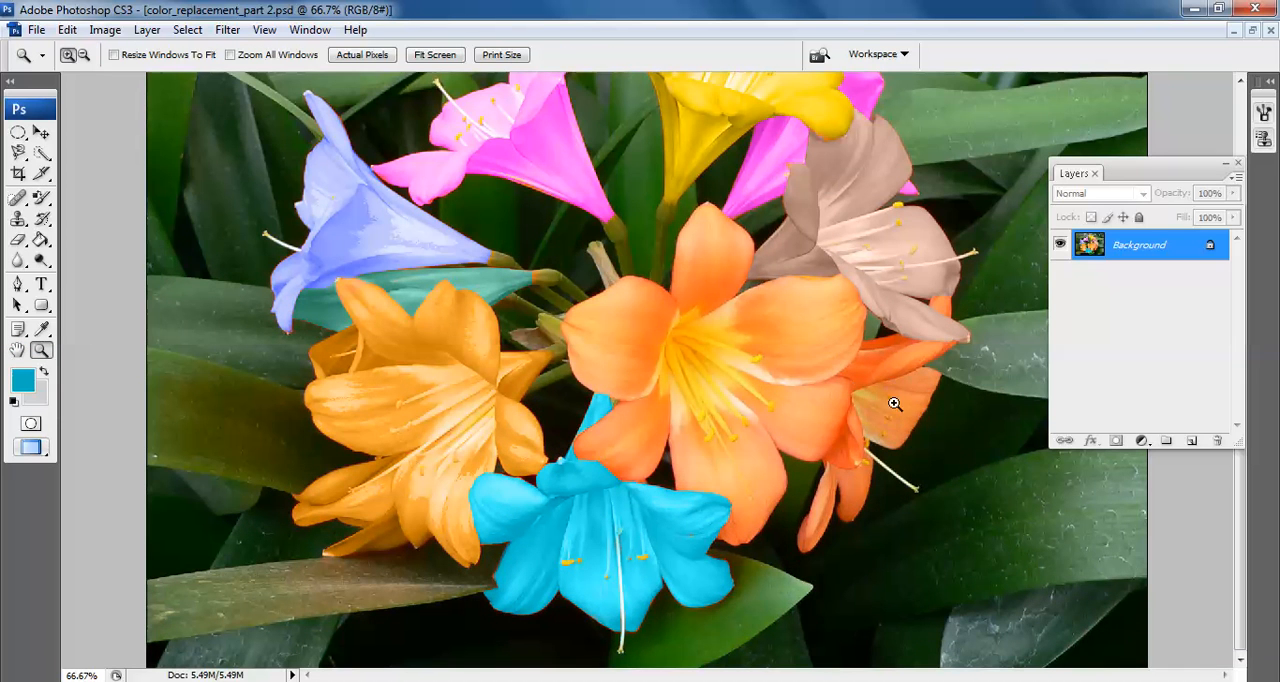
pyautogui.press('v')
pyautogui.hotkey('ctrl', '+')
pyautogui.press('space')
pyautogui.moveTo(823, 357); pyautogui.dragTo(634, 328)
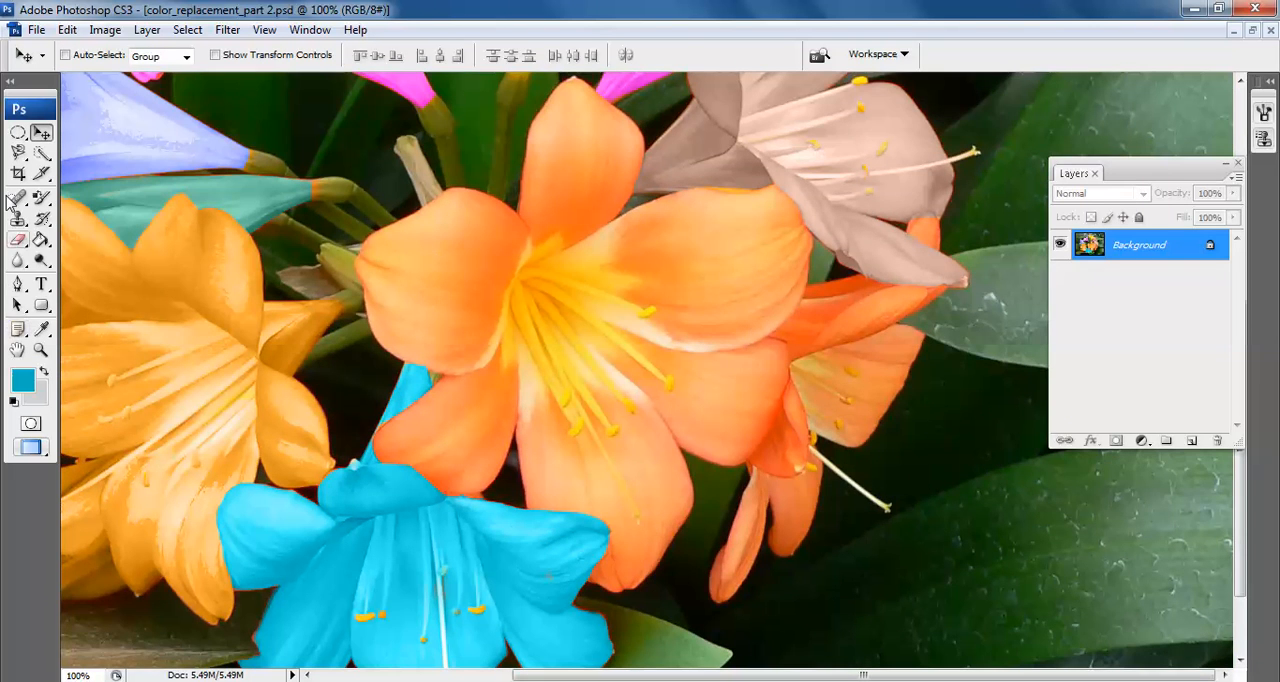
pyautogui.click(19, 153)
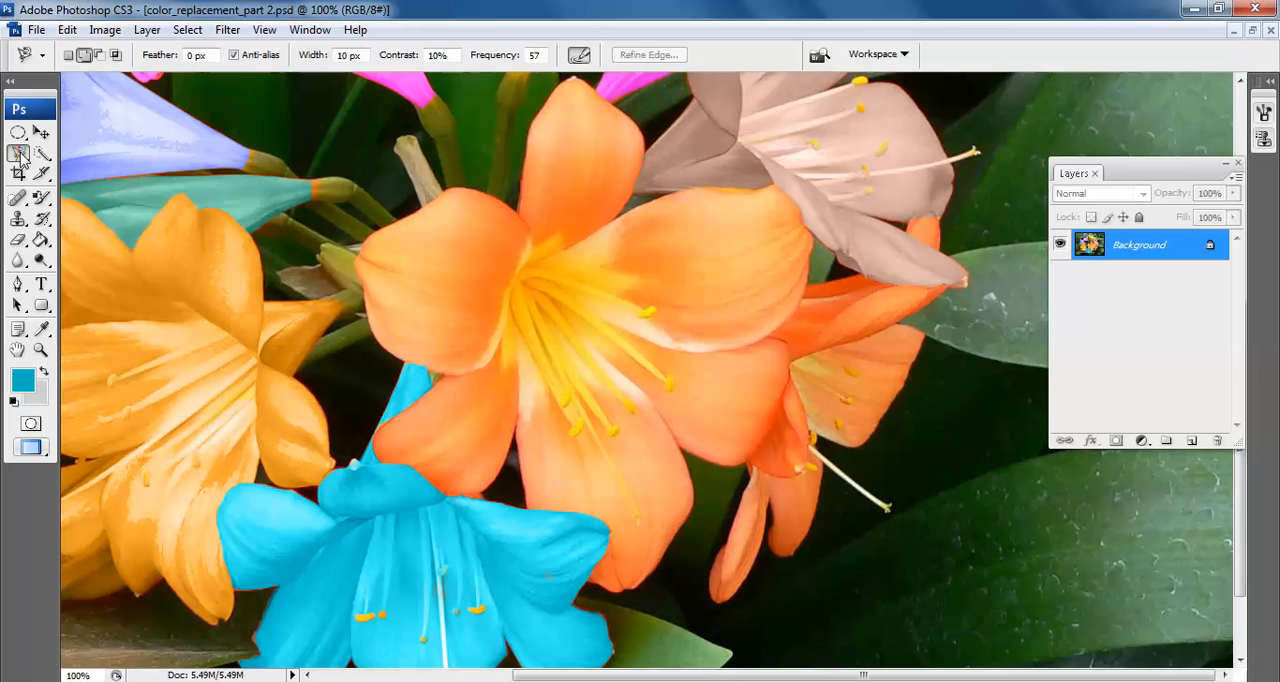
pyautogui.click(447, 372)
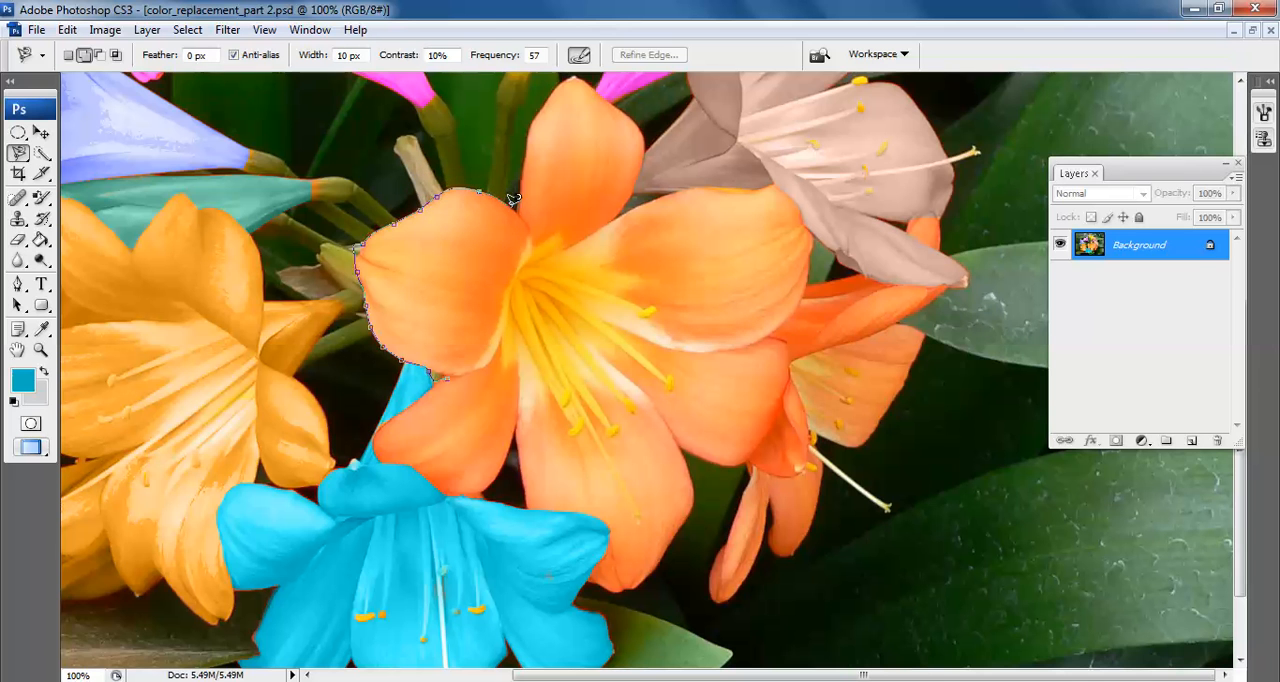
pyautogui.scroll(3, 568, 84)
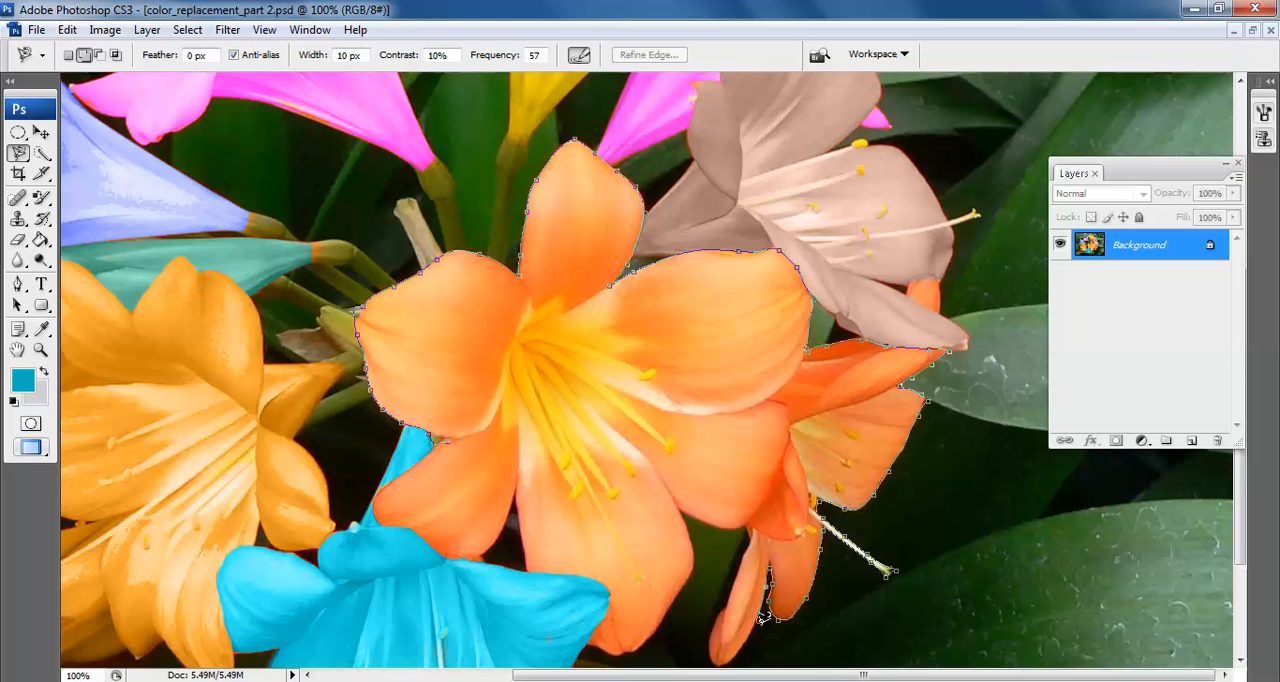
pyautogui.scroll(-2, 763, 619)
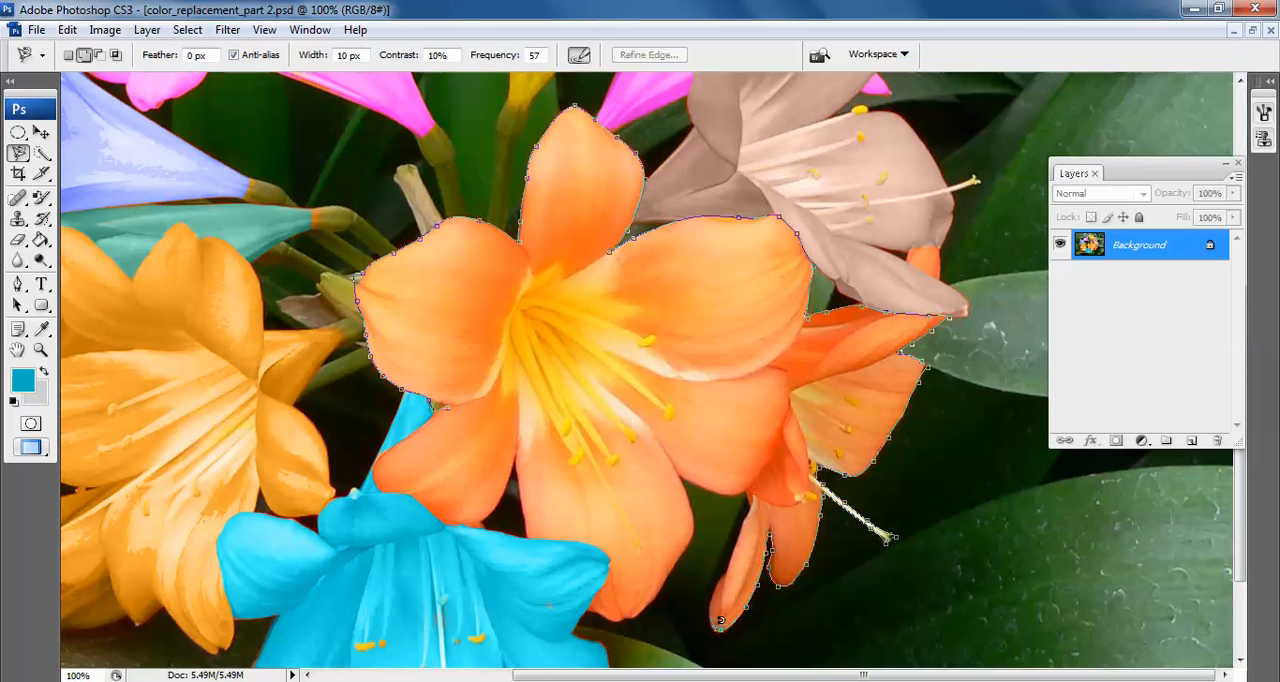
pyautogui.moveTo(729, 573); pyautogui.dragTo(756, 496)
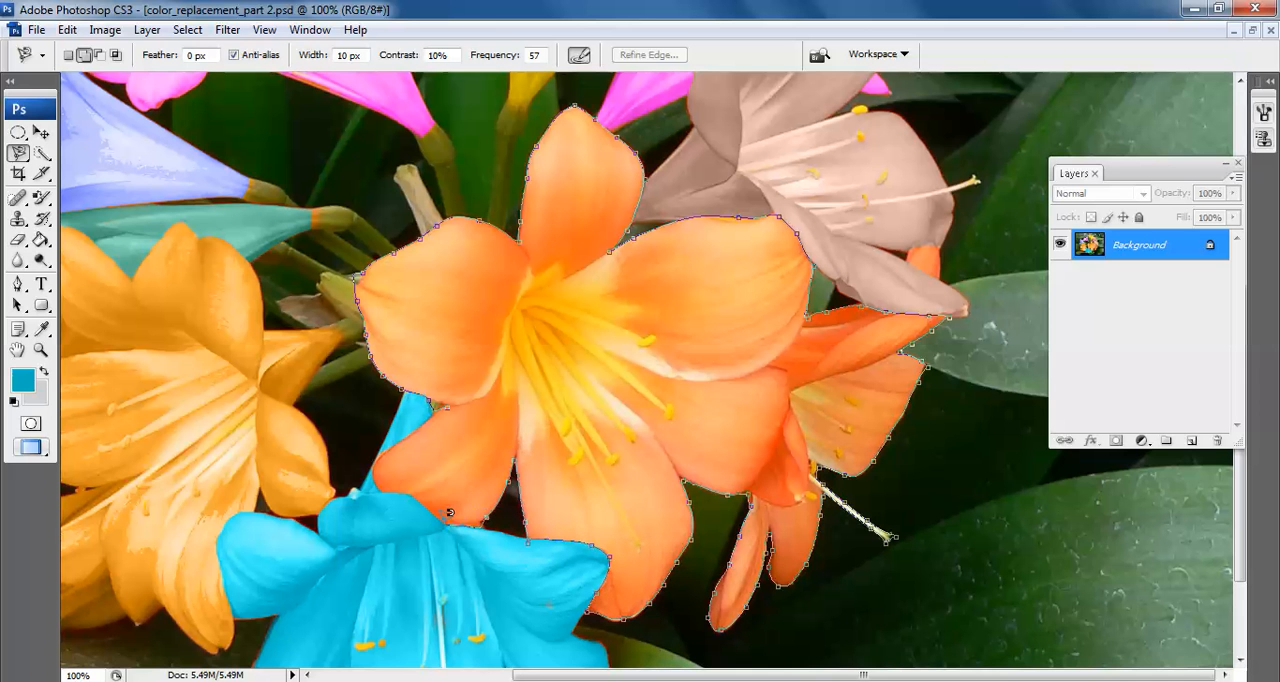
pyautogui.click(453, 400)
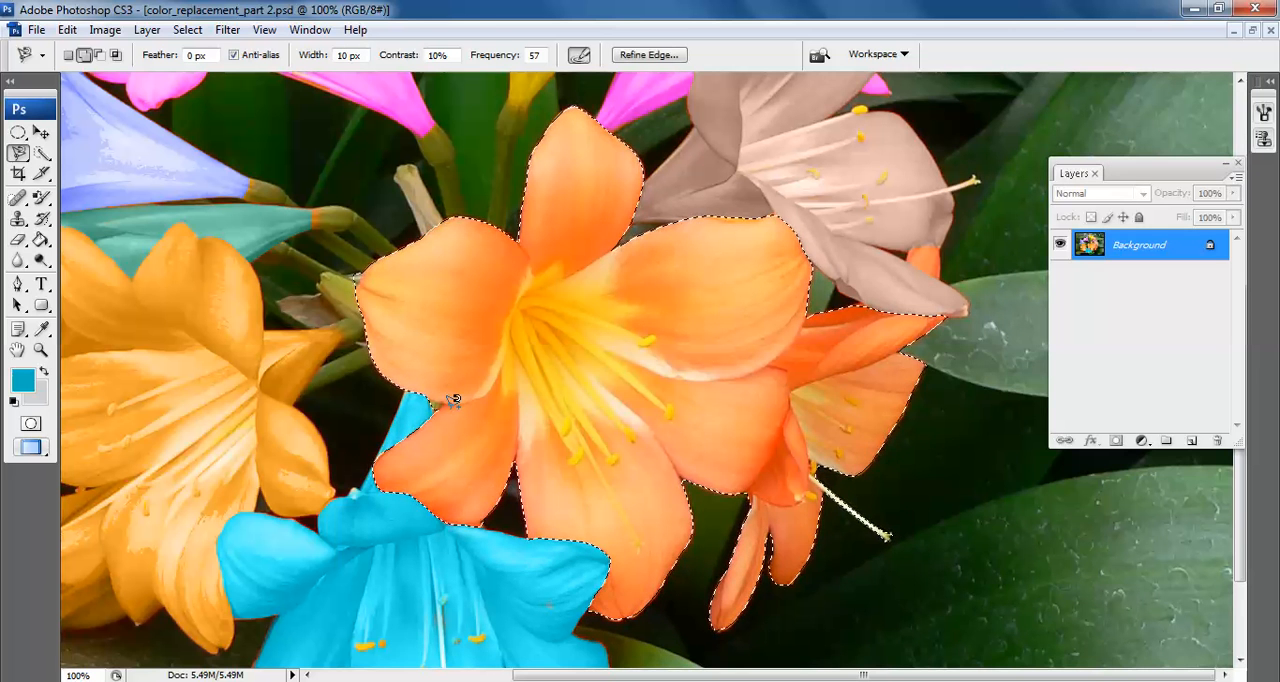
# Paint the selected central flower and the one behind it purple with the Color Replacement tool and drop the selection
pyautogui.click(23, 383)
pyautogui.moveTo(778, 492); pyautogui.dragTo(778, 440)
pyautogui.click(945, 379)
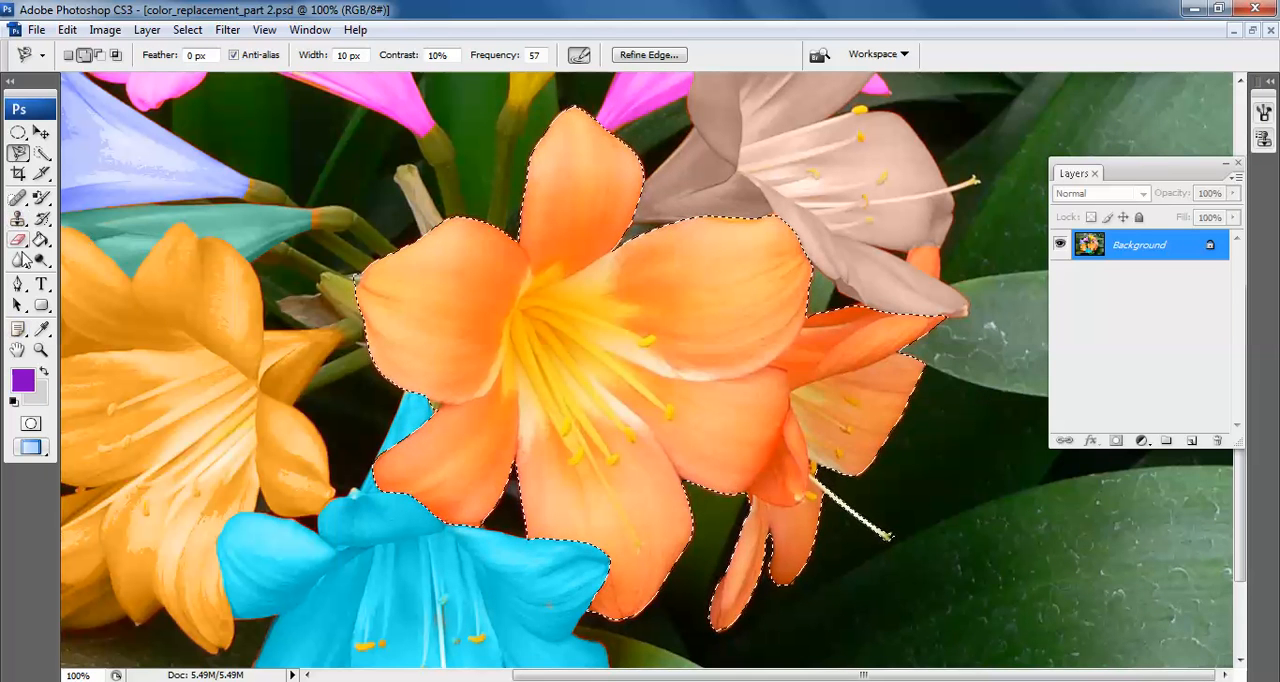
pyautogui.click(44, 199)
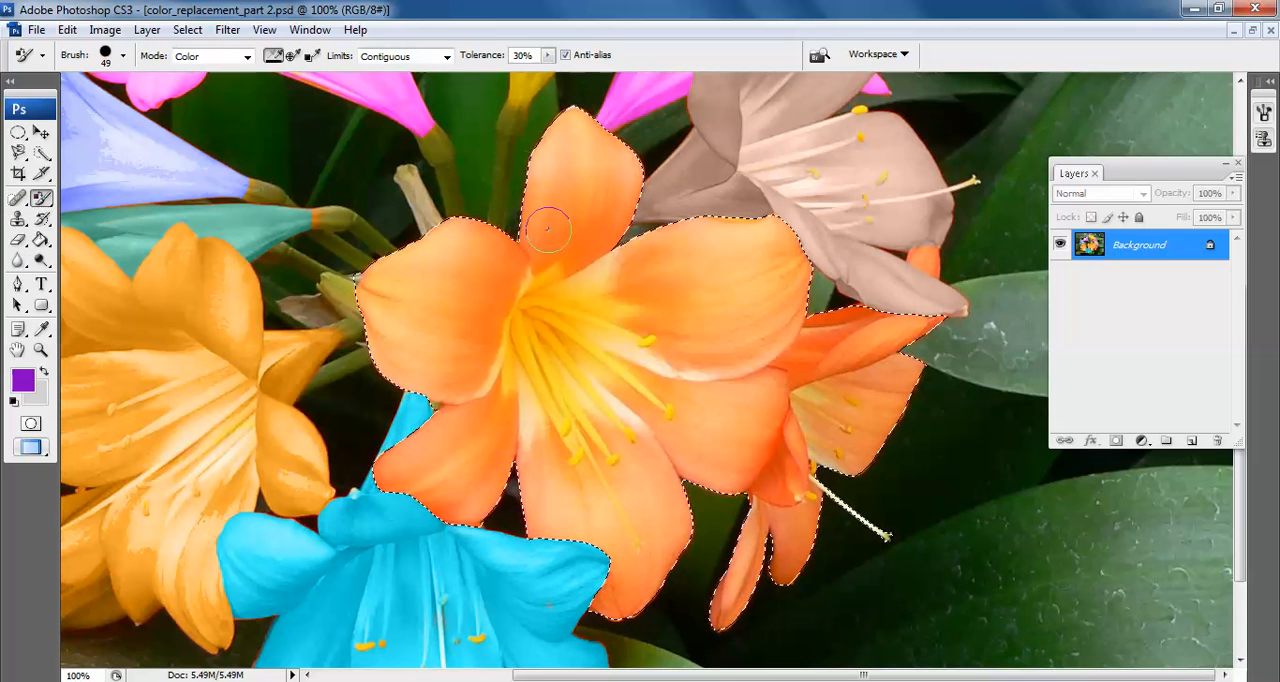
pyautogui.moveTo(457, 251)
pyautogui.mouseDown()
pyautogui.moveTo(621, 121)
pyautogui.moveTo(563, 140)
pyautogui.moveTo(290, 360)
pyautogui.mouseUp()
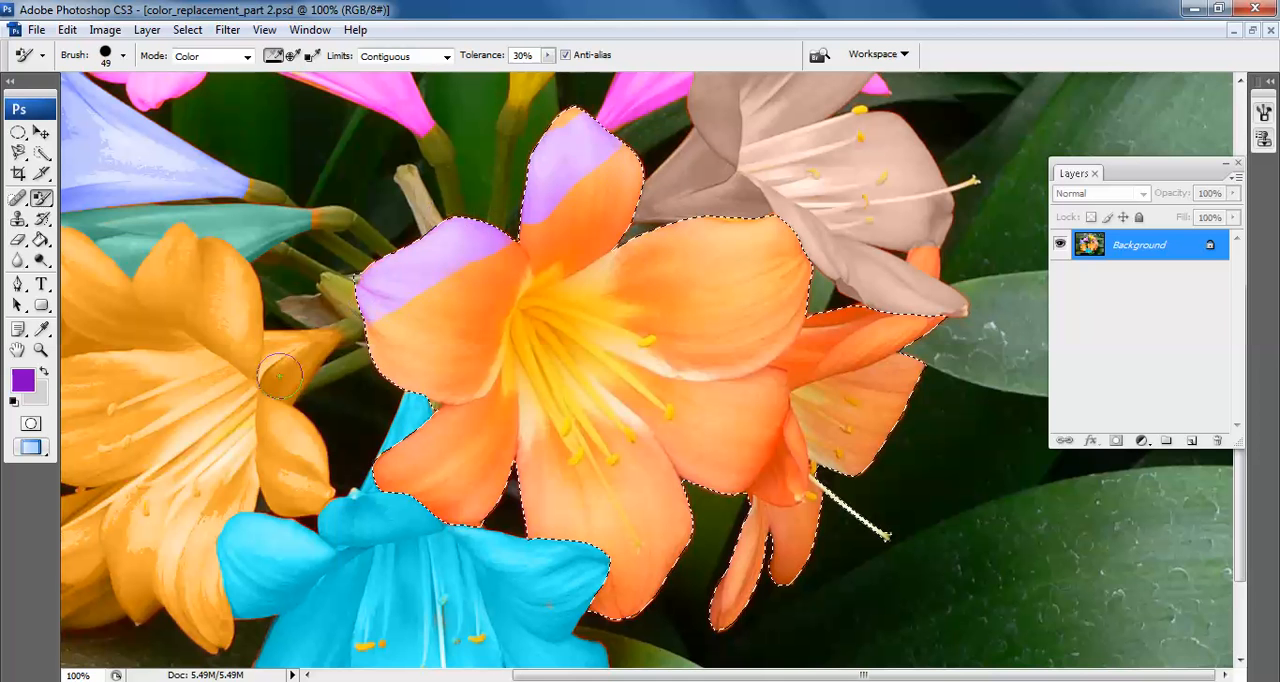
pyautogui.moveTo(726, 263)
pyautogui.mouseDown()
pyautogui.moveTo(525, 326)
pyautogui.moveTo(755, 260)
pyautogui.moveTo(599, 207)
pyautogui.moveTo(638, 180)
pyautogui.moveTo(633, 212)
pyautogui.moveTo(543, 124)
pyautogui.mouseUp()
pyautogui.moveTo(420, 462)
pyautogui.mouseDown()
pyautogui.moveTo(395, 478)
pyautogui.moveTo(406, 486)
pyautogui.moveTo(492, 410)
pyautogui.moveTo(591, 424)
pyautogui.moveTo(427, 450)
pyautogui.mouseUp()
pyautogui.moveTo(655, 325)
pyautogui.mouseDown()
pyautogui.moveTo(766, 260)
pyautogui.moveTo(794, 309)
pyautogui.moveTo(920, 256)
pyautogui.moveTo(705, 392)
pyautogui.moveTo(920, 335)
pyautogui.moveTo(884, 532)
pyautogui.moveTo(770, 560)
pyautogui.moveTo(843, 414)
pyautogui.mouseUp()
pyautogui.moveTo(906, 328)
pyautogui.mouseDown()
pyautogui.moveTo(736, 508)
pyautogui.moveTo(787, 436)
pyautogui.moveTo(658, 515)
pyautogui.moveTo(740, 449)
pyautogui.moveTo(531, 655)
pyautogui.moveTo(657, 568)
pyautogui.moveTo(683, 518)
pyautogui.moveTo(651, 460)
pyautogui.moveTo(631, 509)
pyautogui.moveTo(647, 418)
pyautogui.moveTo(412, 519)
pyautogui.moveTo(684, 617)
pyautogui.mouseUp()
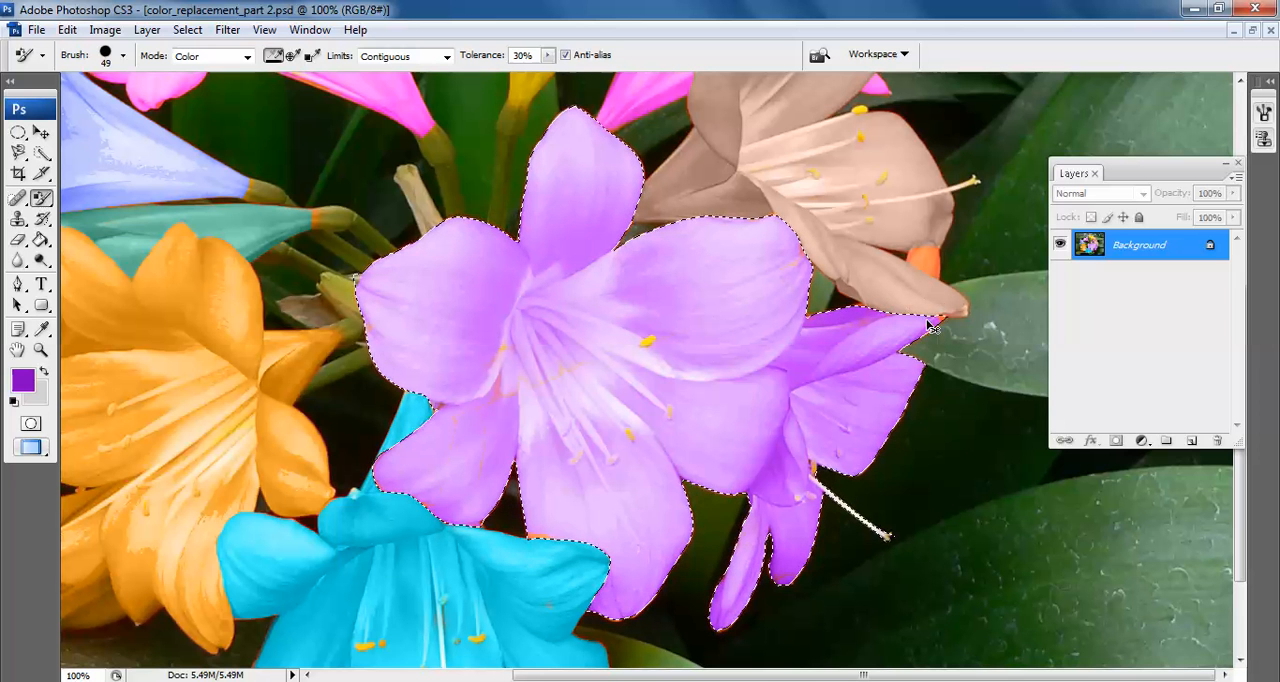
pyautogui.hotkey('ctrl', 'd')
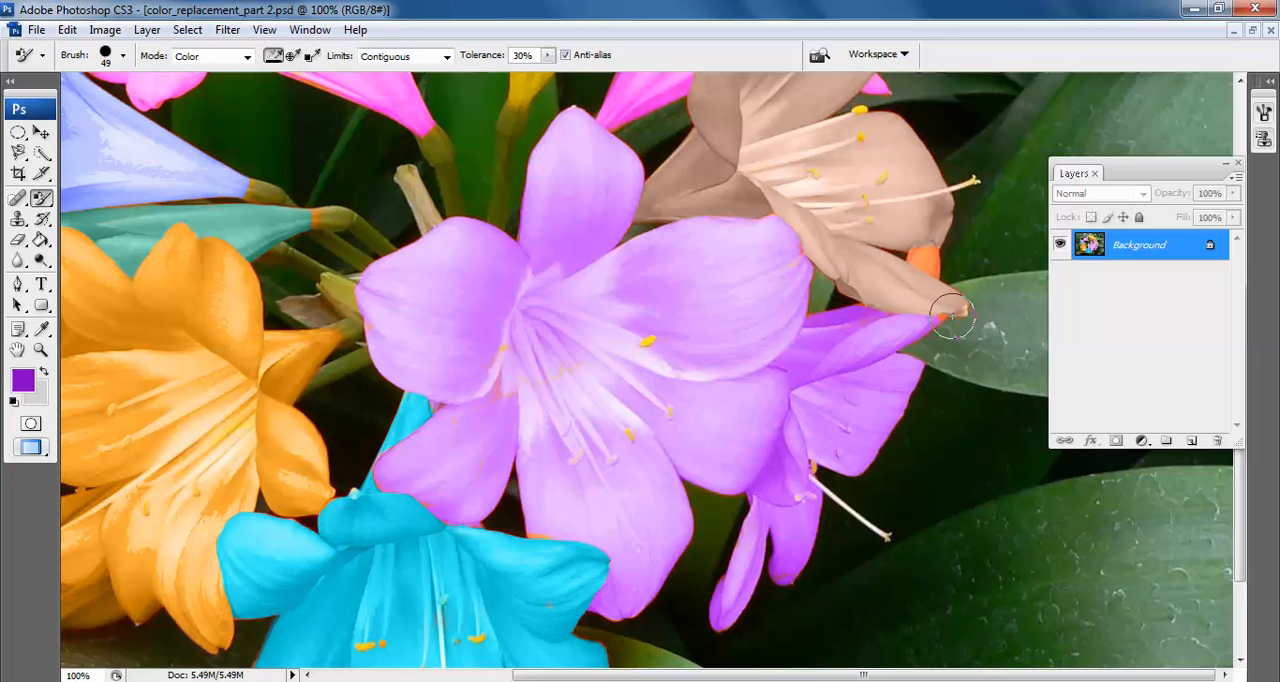
pyautogui.hotkey('ctrl', 'shift', 'd')
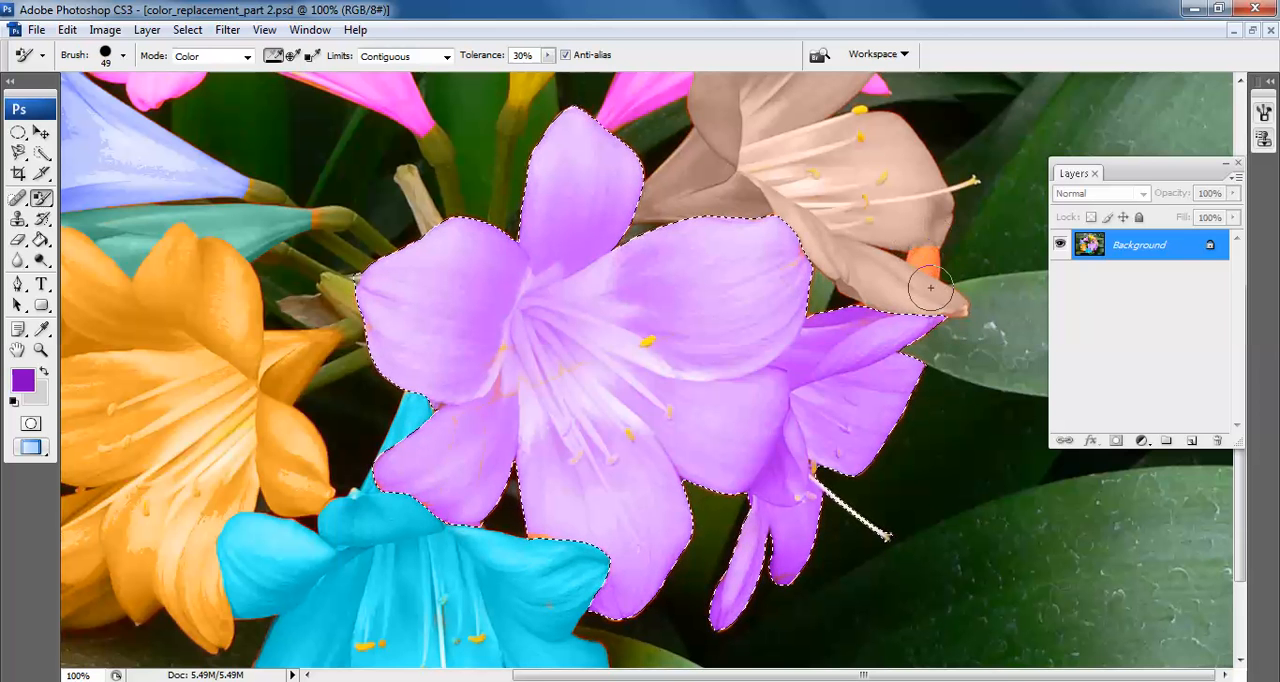
pyautogui.hotkey('ctrl', 'd')
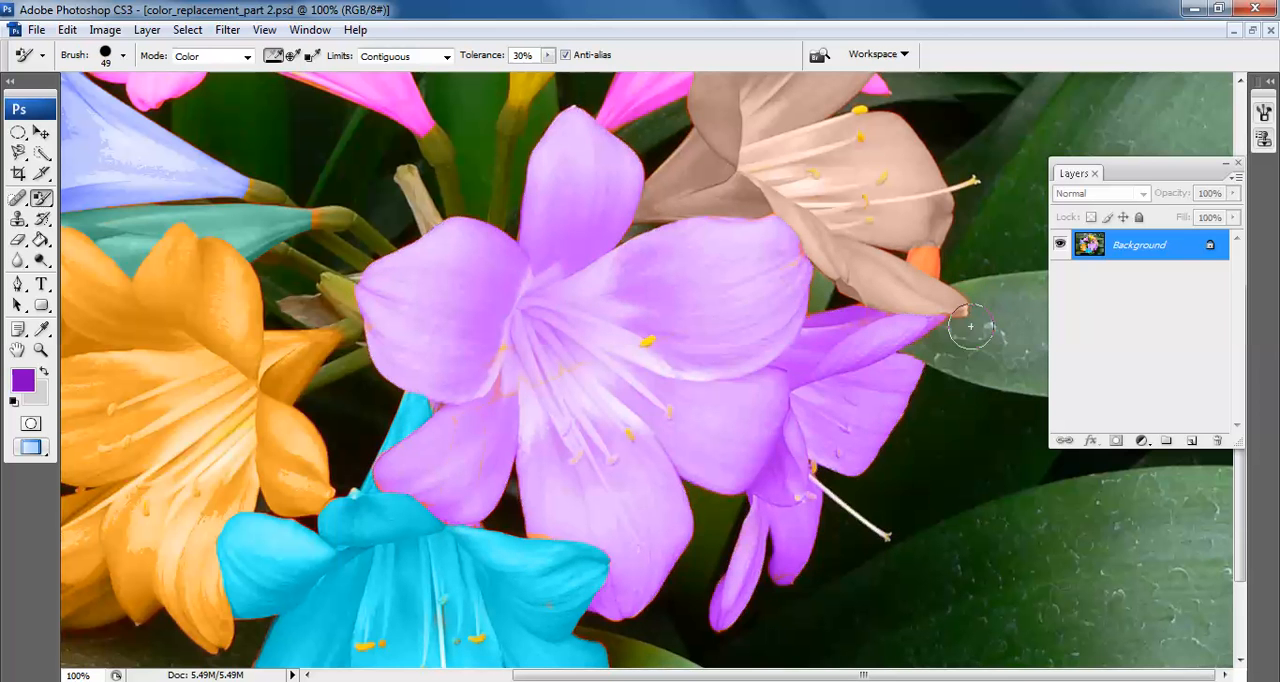
# Select the leftover orange petal patch between the petals of the brown flower by tracing it with the Magnetic Lasso
pyautogui.click(42, 349)
pyautogui.moveTo(1004, 316); pyautogui.dragTo(1003, 317)
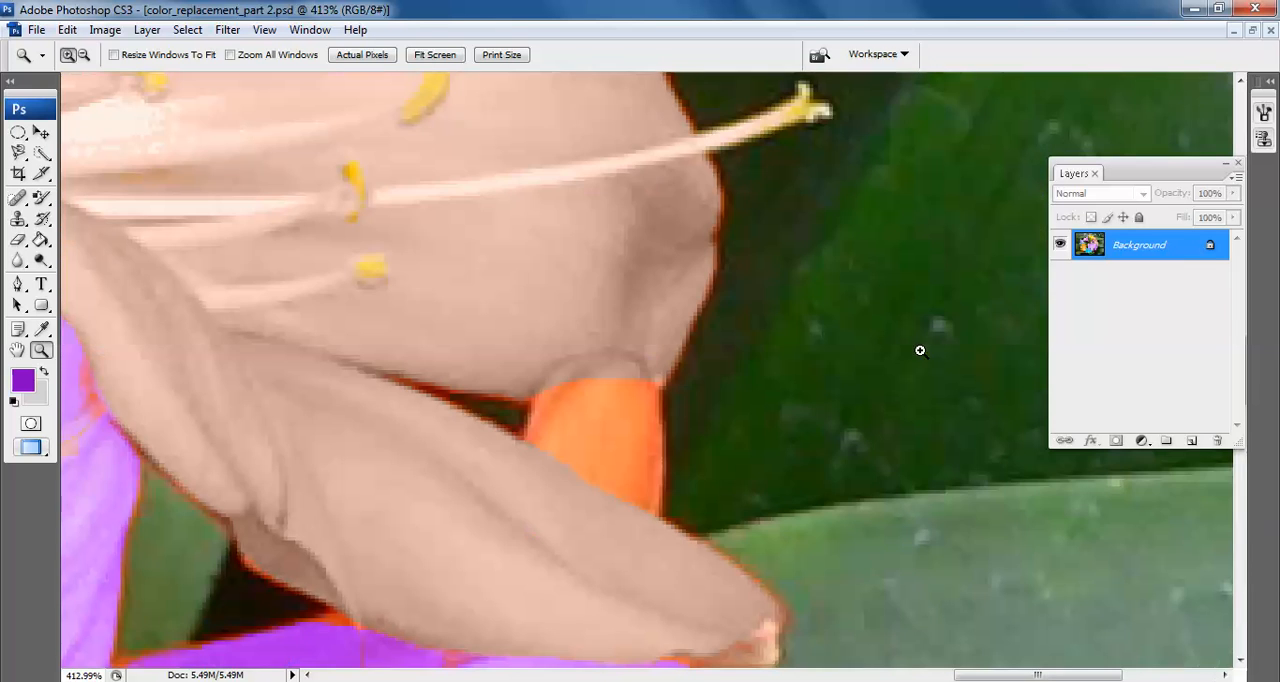
pyautogui.click(18, 152)
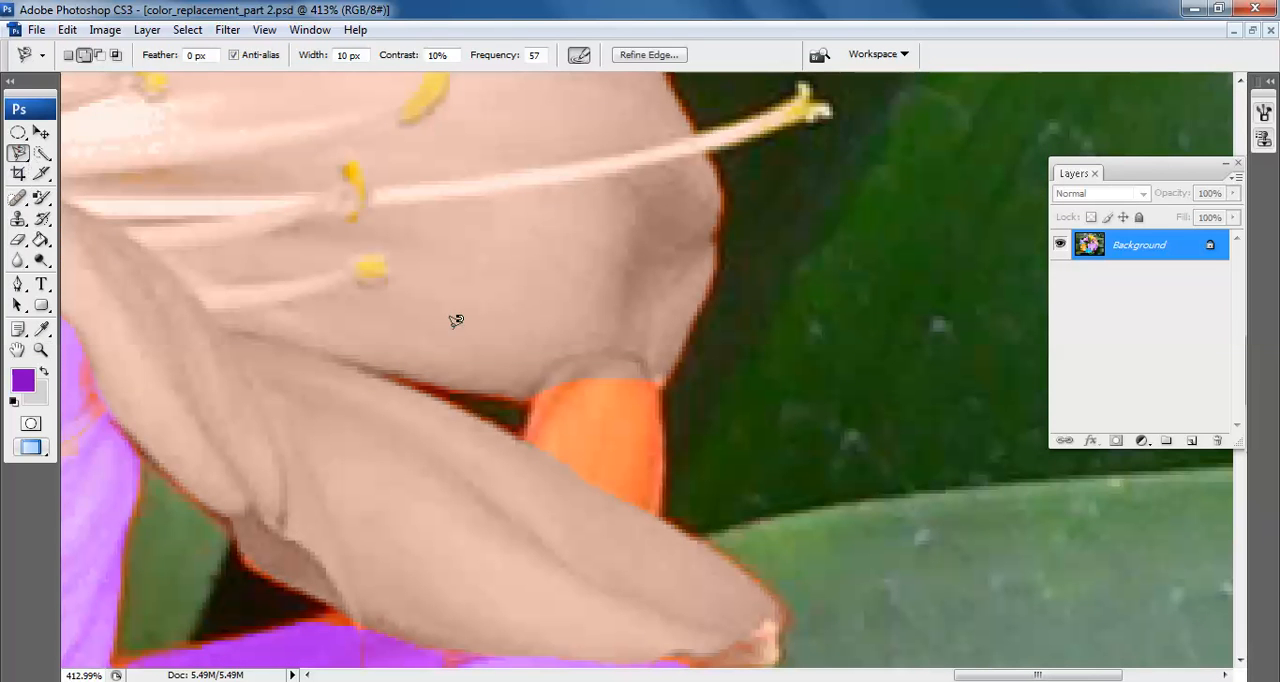
pyautogui.click(520, 433)
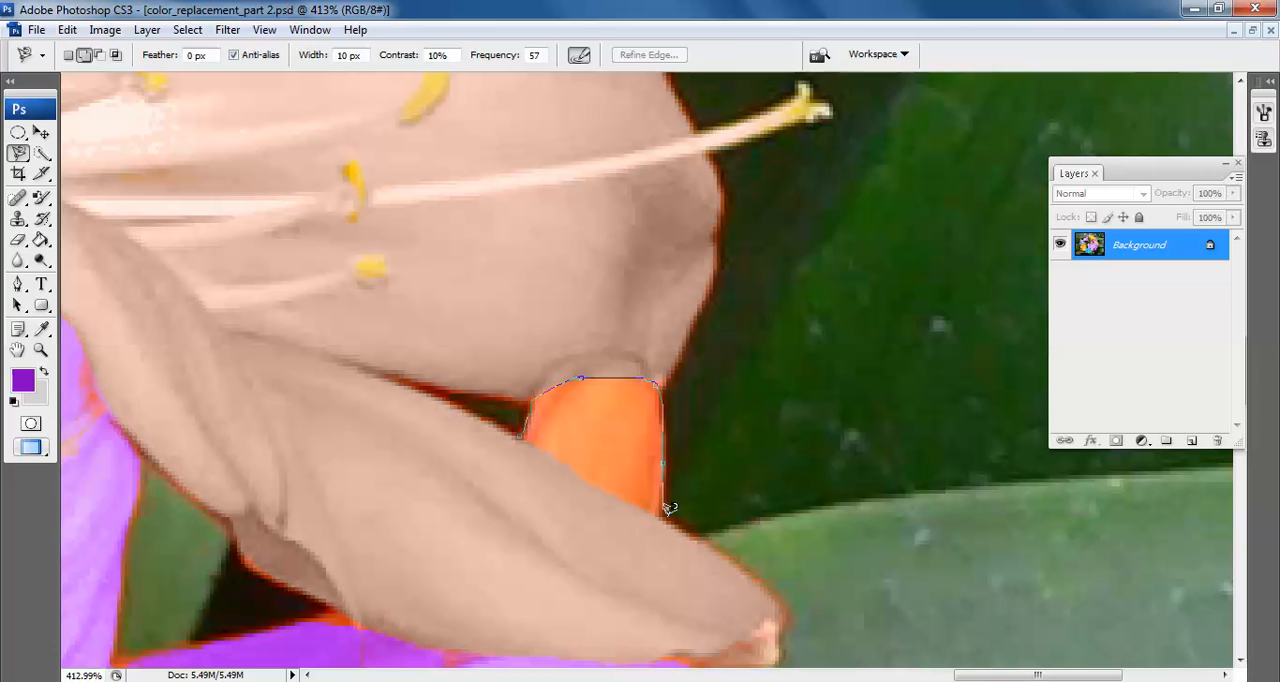
pyautogui.click(521, 432)
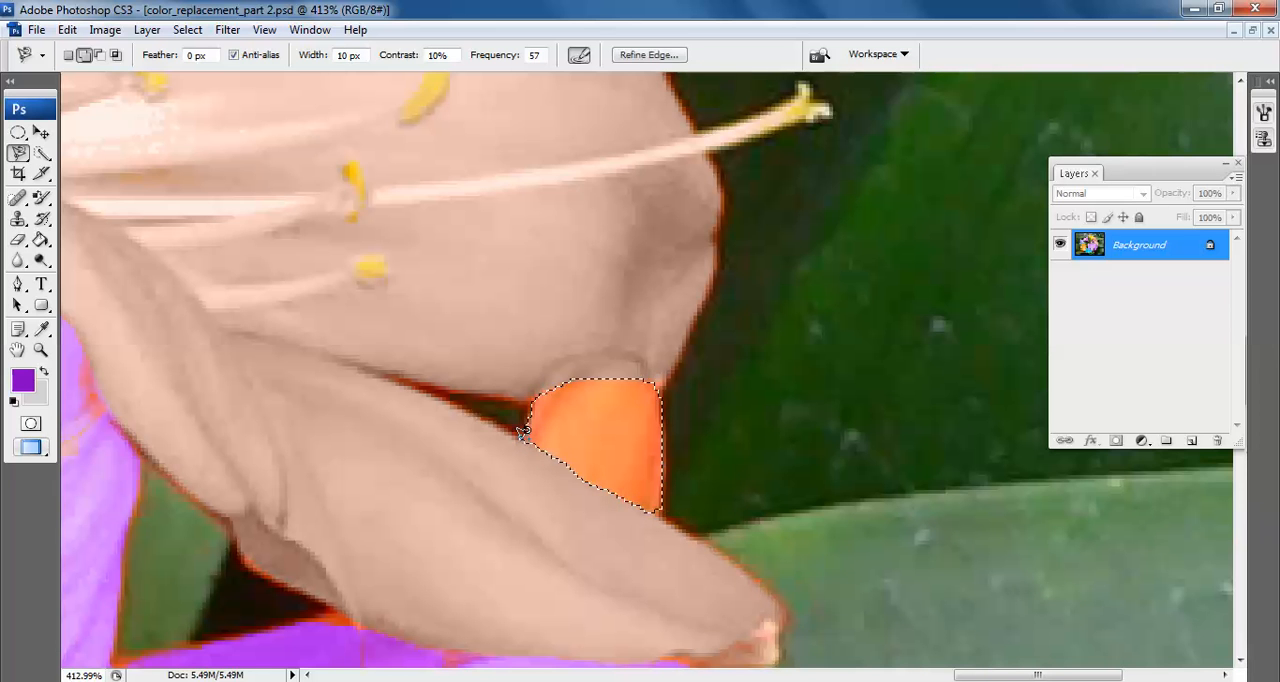
# Paint the selected leftover petal patch purple with the Color Replacement tool and deselect it
pyautogui.click(42, 198)
pyautogui.moveTo(509, 357)
pyautogui.mouseDown()
pyautogui.moveTo(486, 349)
pyautogui.moveTo(580, 440)
pyautogui.mouseUp()
pyautogui.hotkey('ctrl', '-')
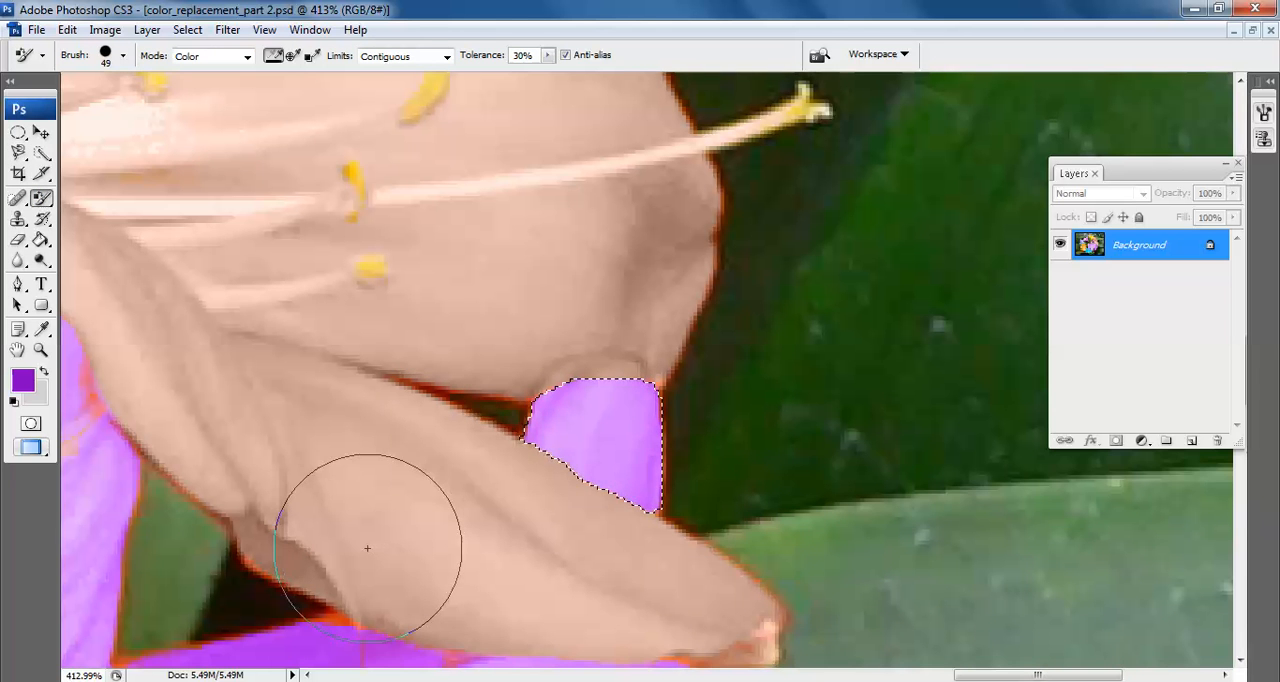
pyautogui.hotkey('ctrl', '-')
pyautogui.hotkey('ctrl', '-')
pyautogui.hotkey('ctrl', '-')
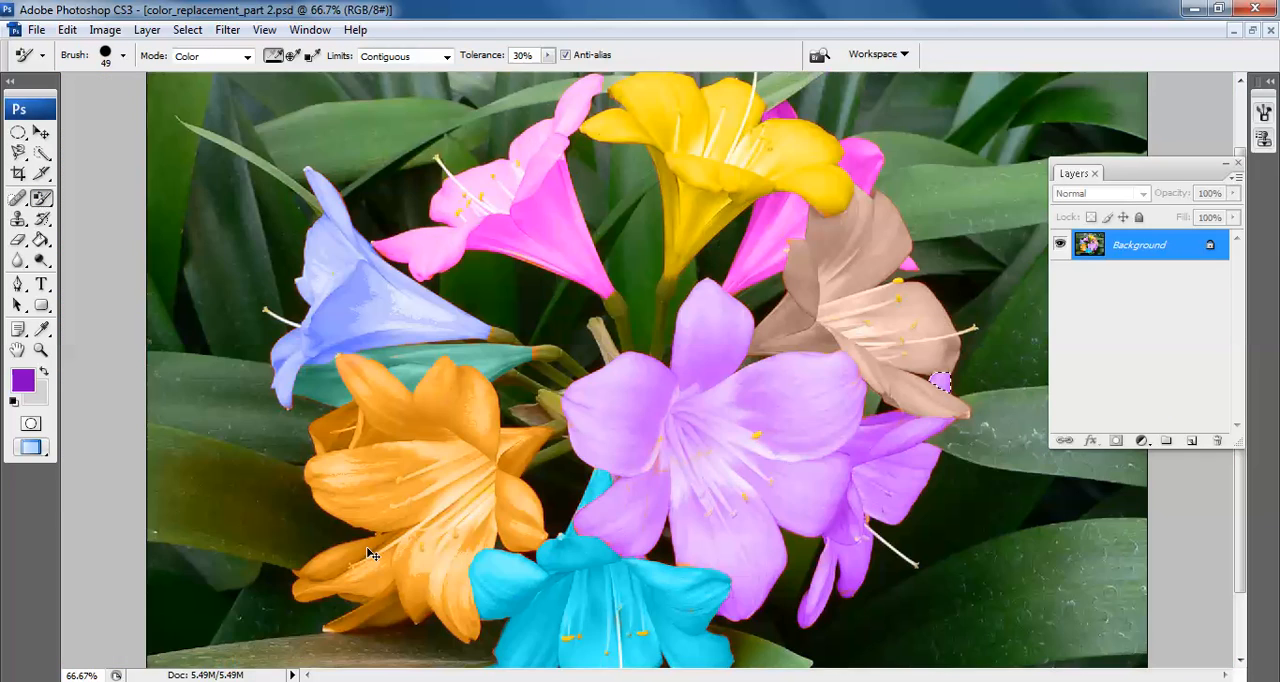
pyautogui.hotkey('ctrl', '-')
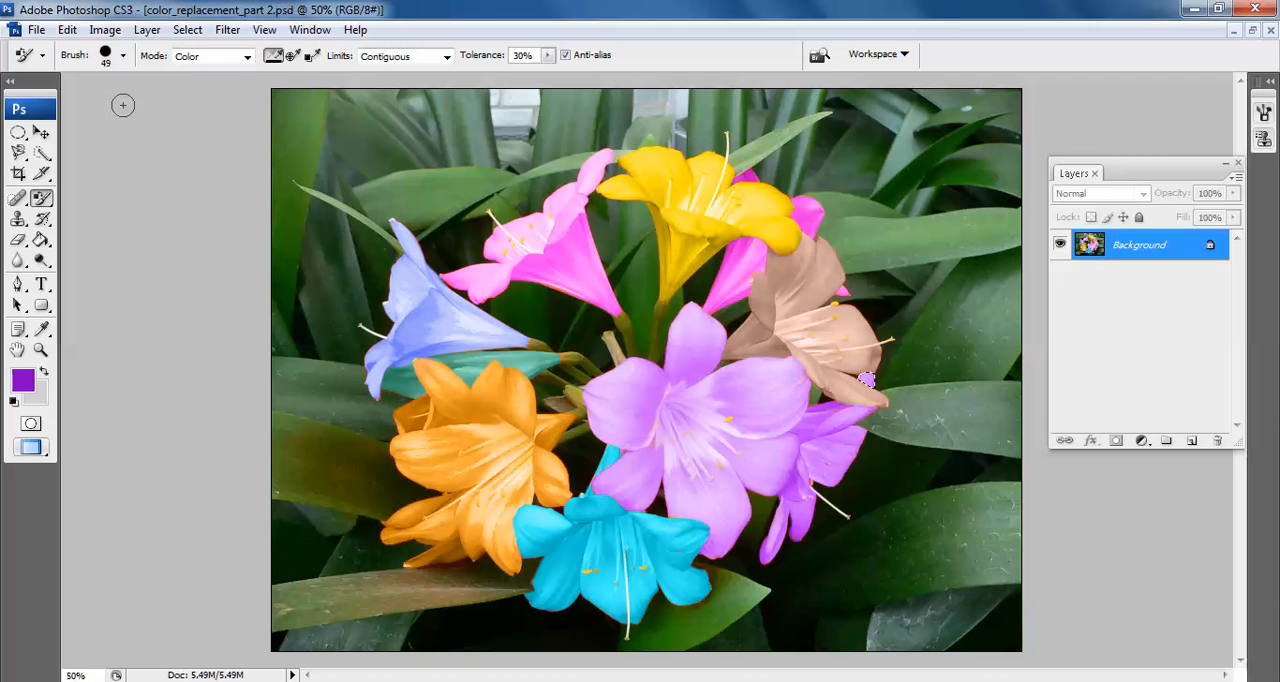
pyautogui.click(186, 30)
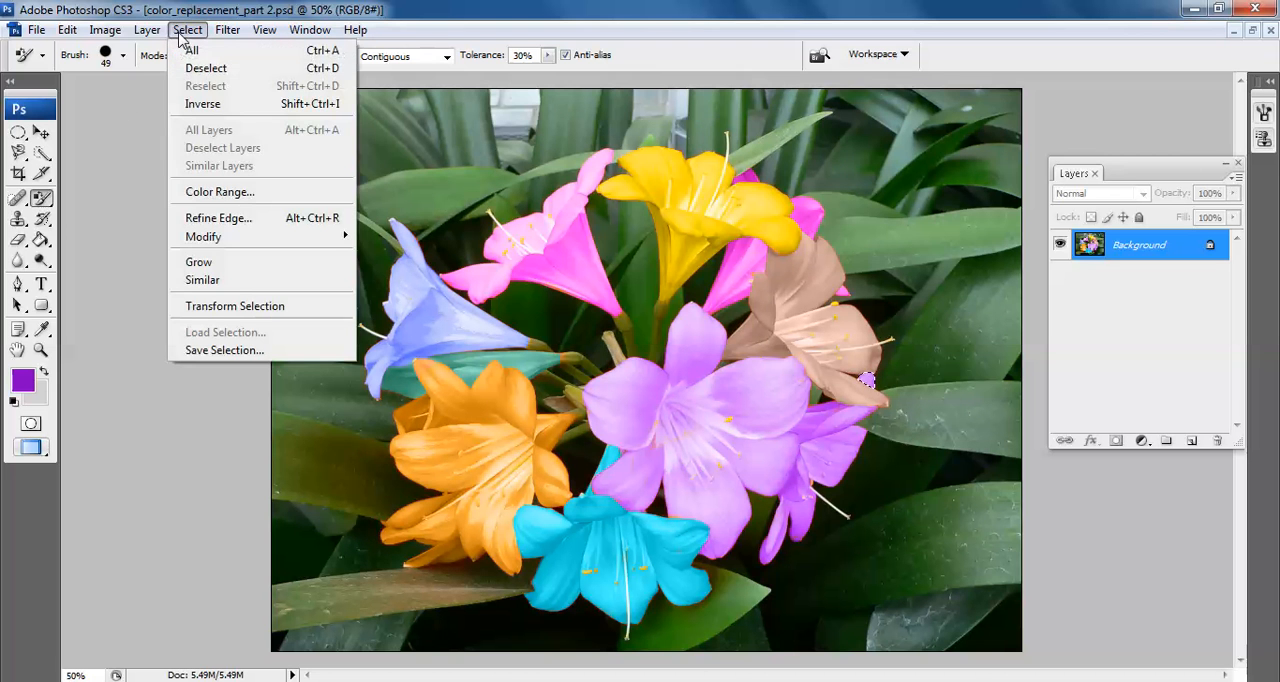
pyautogui.click(204, 68)
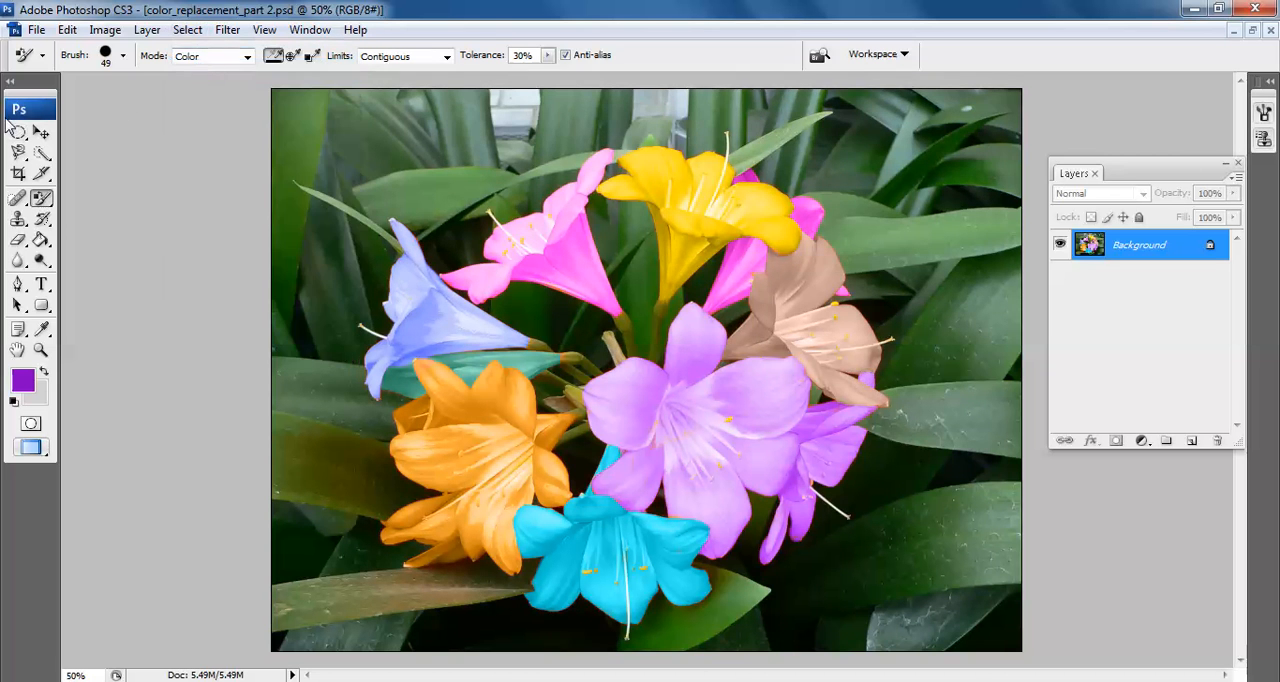
# Add the title text "Tutor Joes" across the upper part of the photo in Times New Roman Bold, 200 pt
pyautogui.click(40, 136)
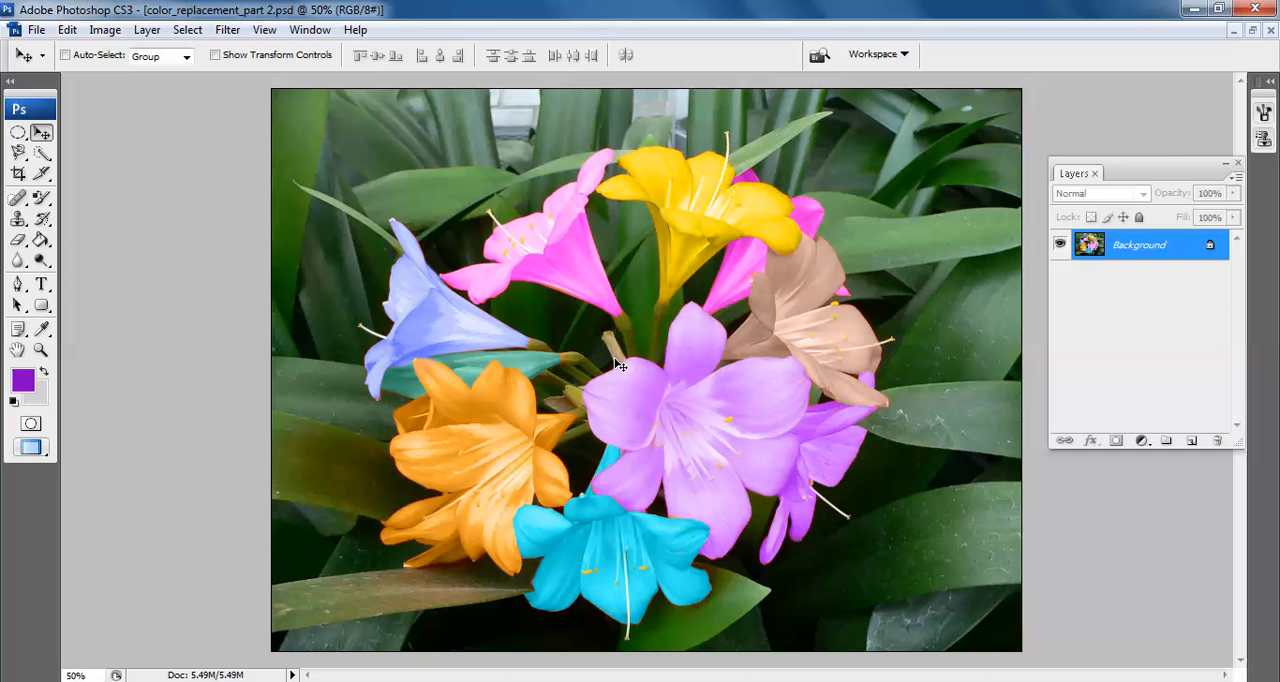
pyautogui.click(41, 289)
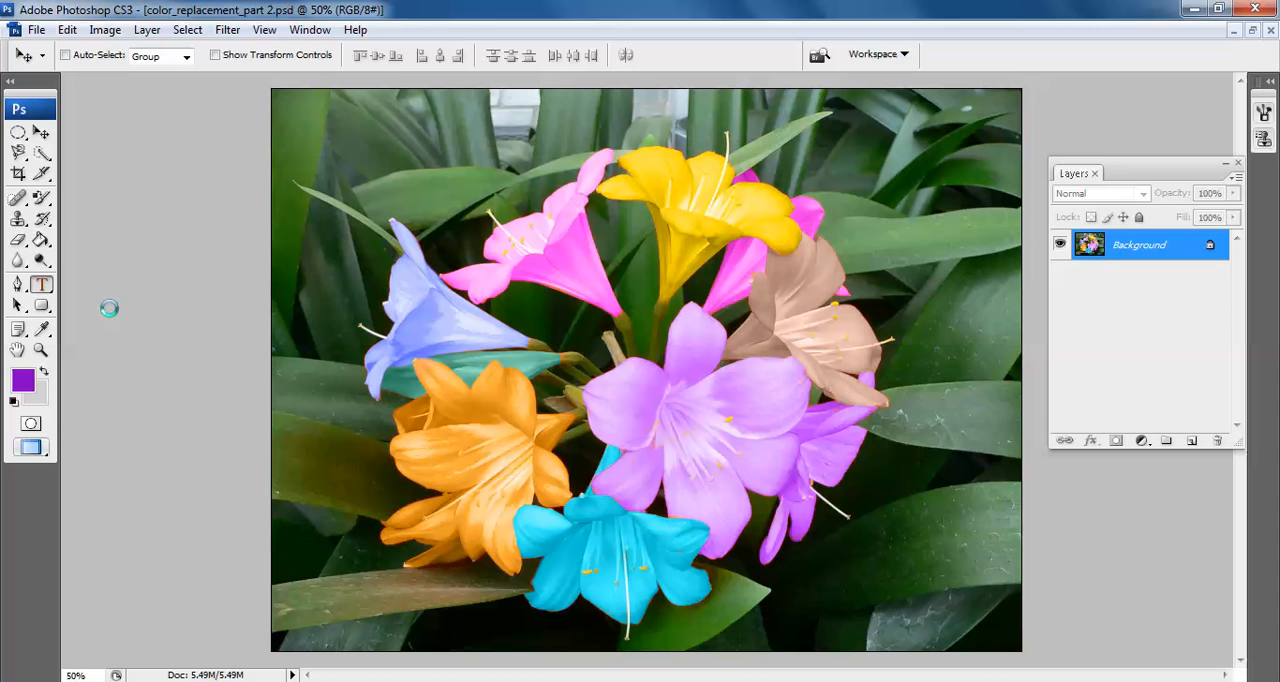
pyautogui.click(323, 150)
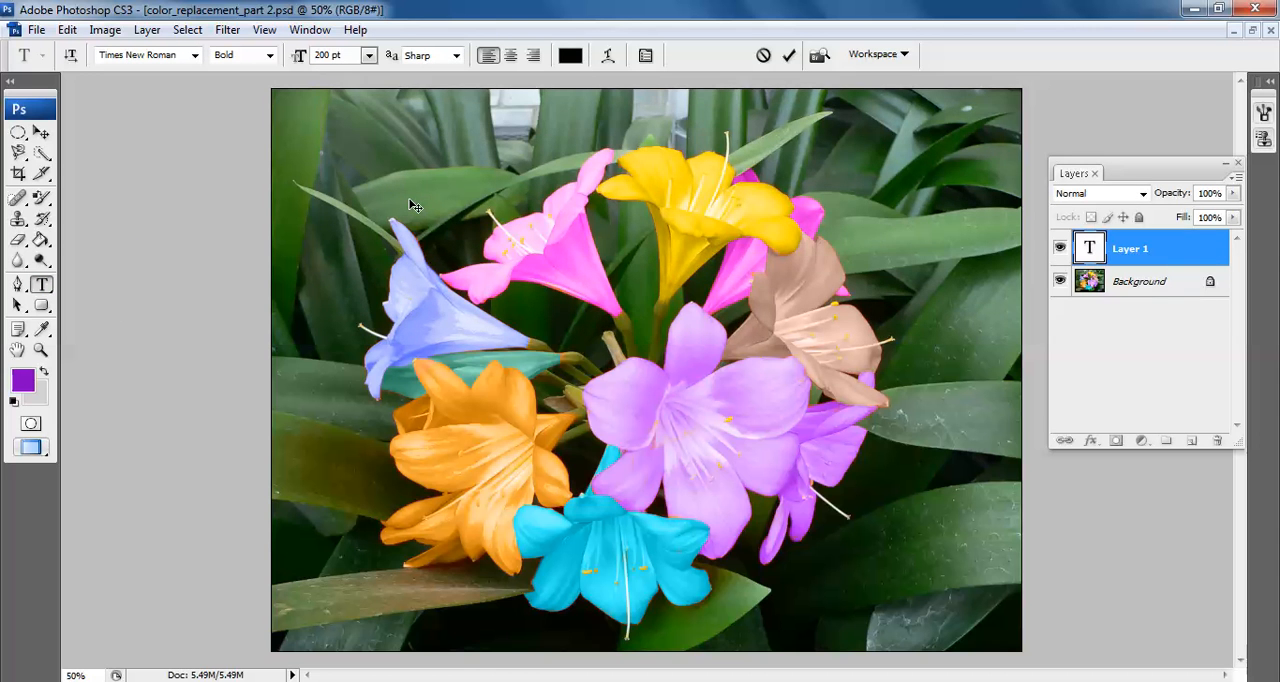
pyautogui.write('tu')
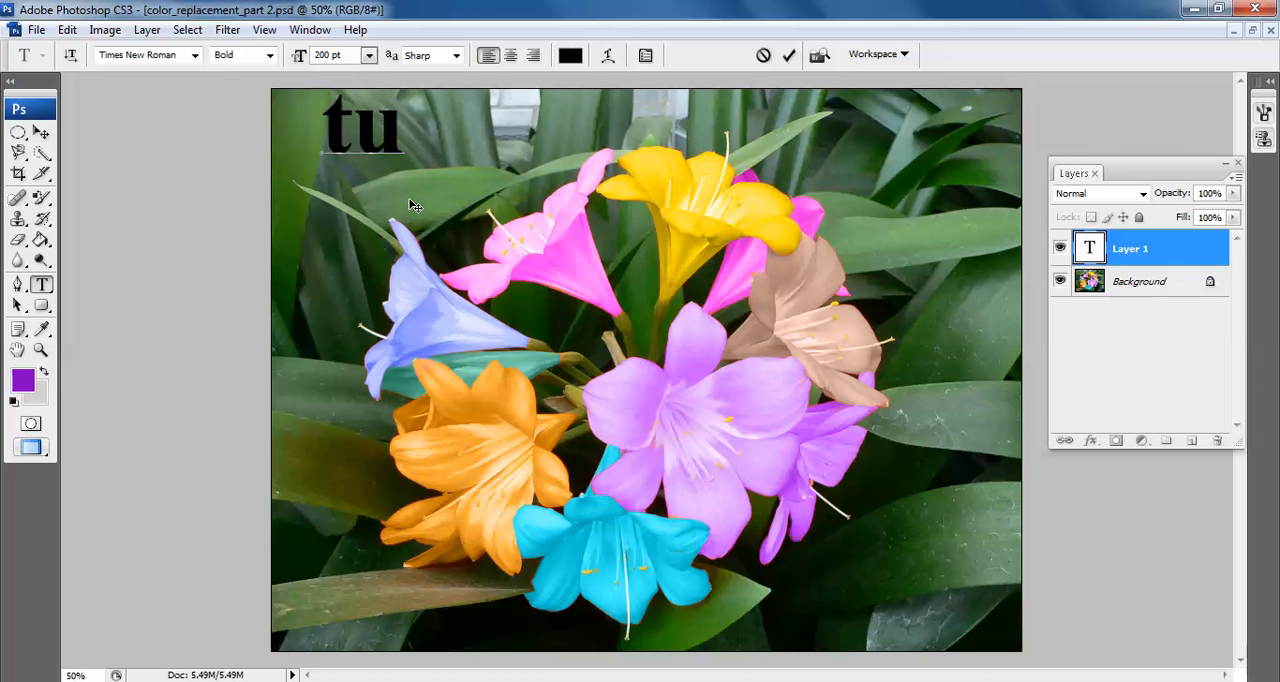
pyautogui.press('BackSpace')
pyautogui.press('BackSpace')
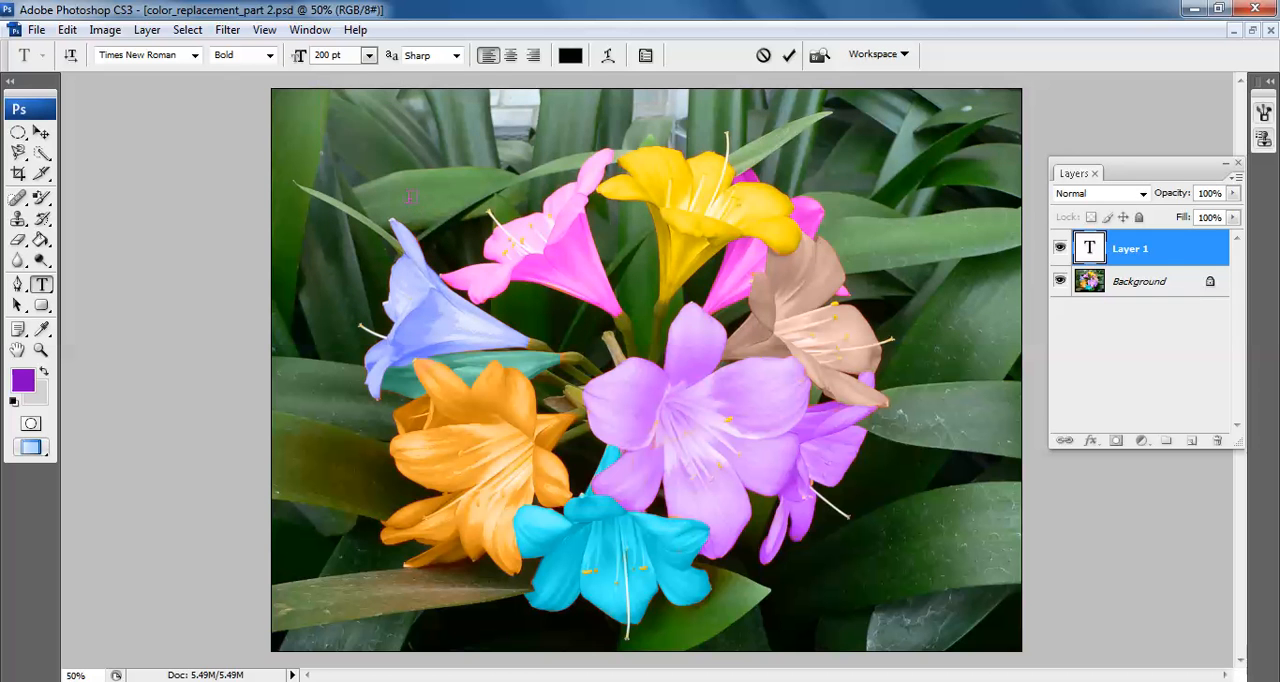
pyautogui.write('Tuto')
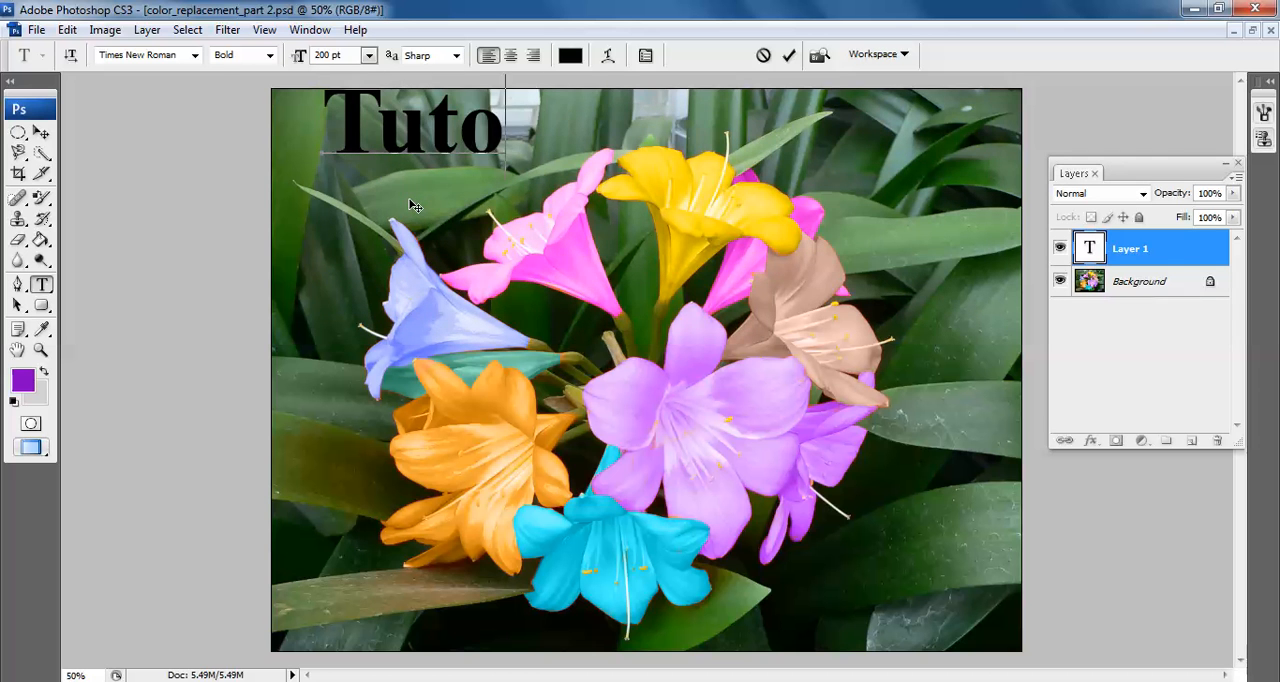
pyautogui.write('r Joes')
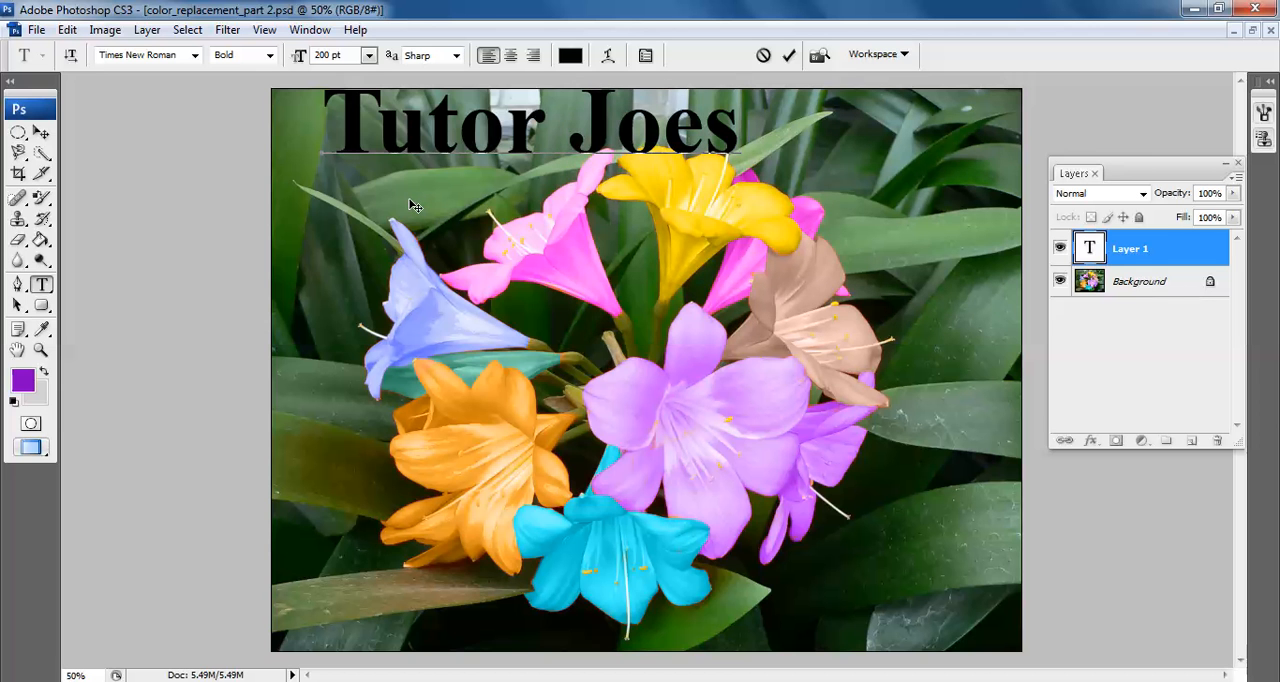
# Change the colour of the whole "Tutor Joes" title to white (ffffff)
pyautogui.hotkey('ctrl', 'a')
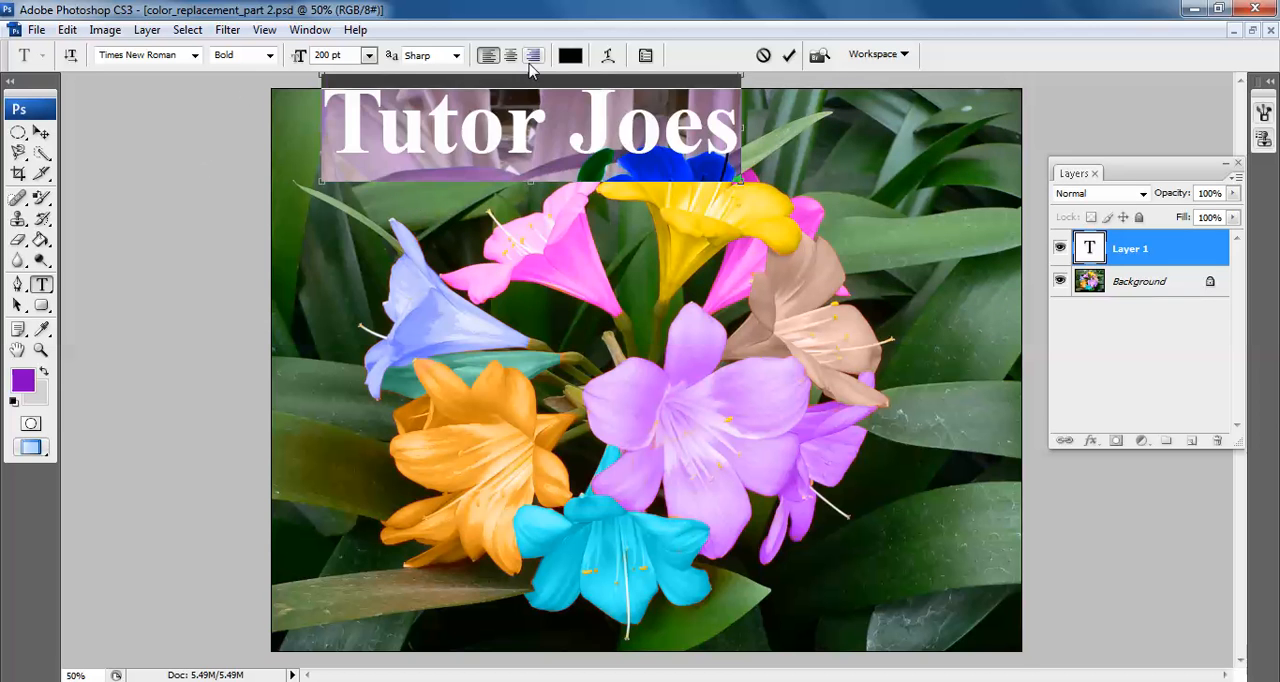
pyautogui.click(568, 56)
pyautogui.click(438, 450)
pyautogui.click(757, 543)
pyautogui.moveTo(757, 543); pyautogui.dragTo(498, 370)
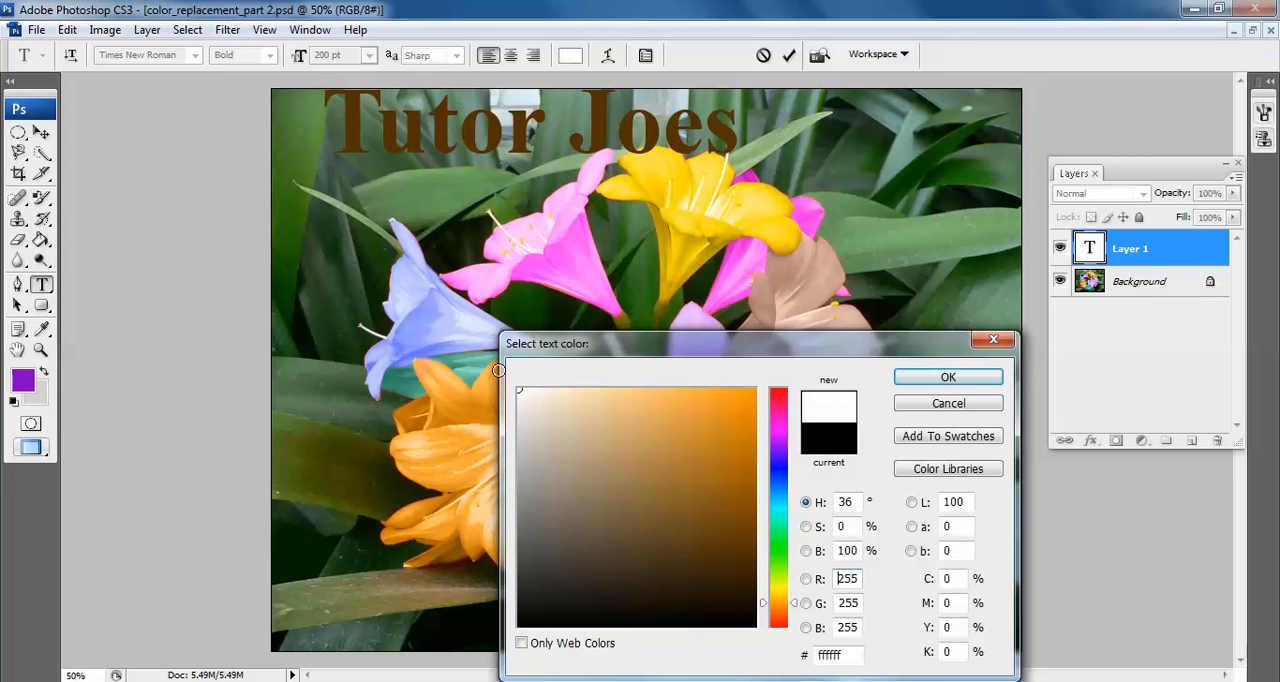
pyautogui.click(945, 377)
# Reposition the title fully inside the upper-left area of the photo, just above the flowers
pyautogui.click(40, 132)
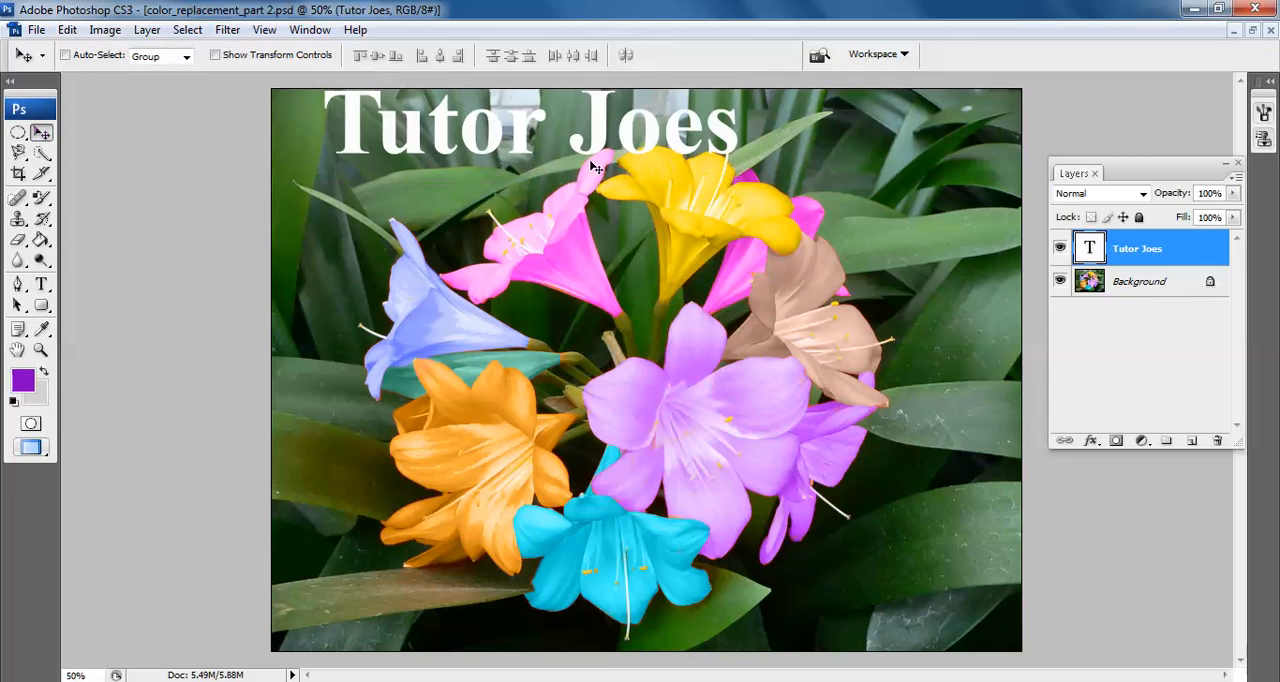
pyautogui.moveTo(615, 166); pyautogui.dragTo(712, 165)
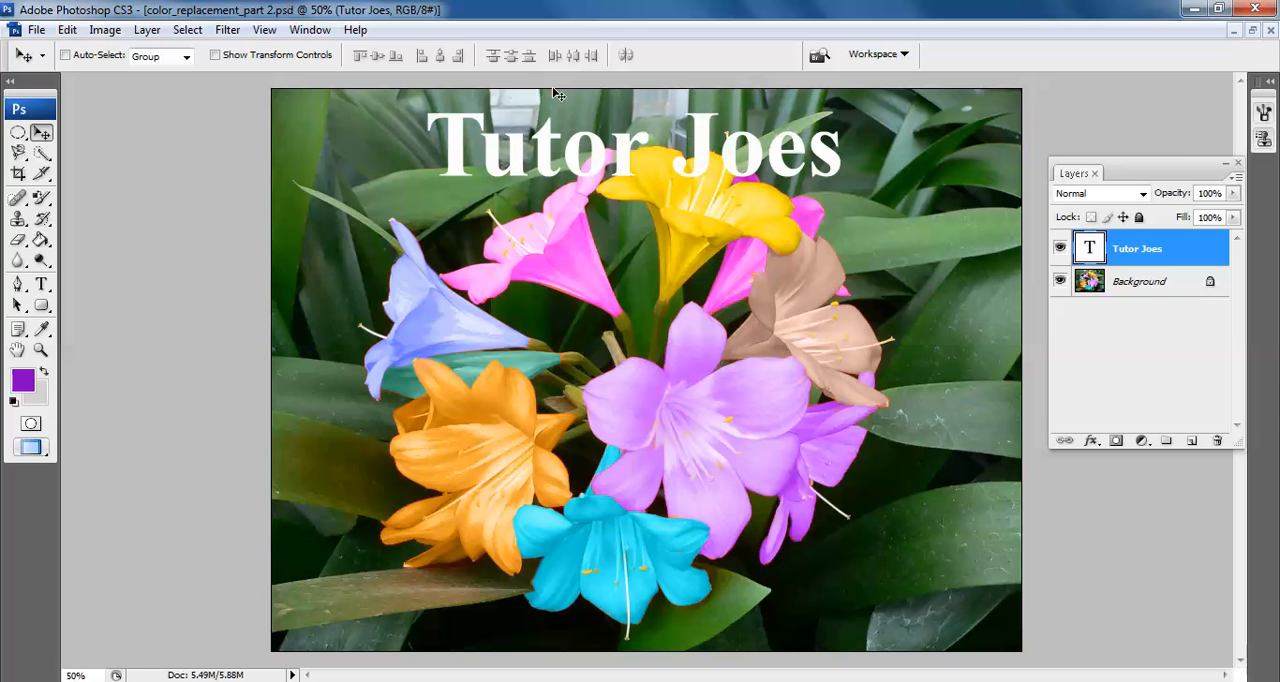
pyautogui.moveTo(619, 161); pyautogui.dragTo(498, 168)
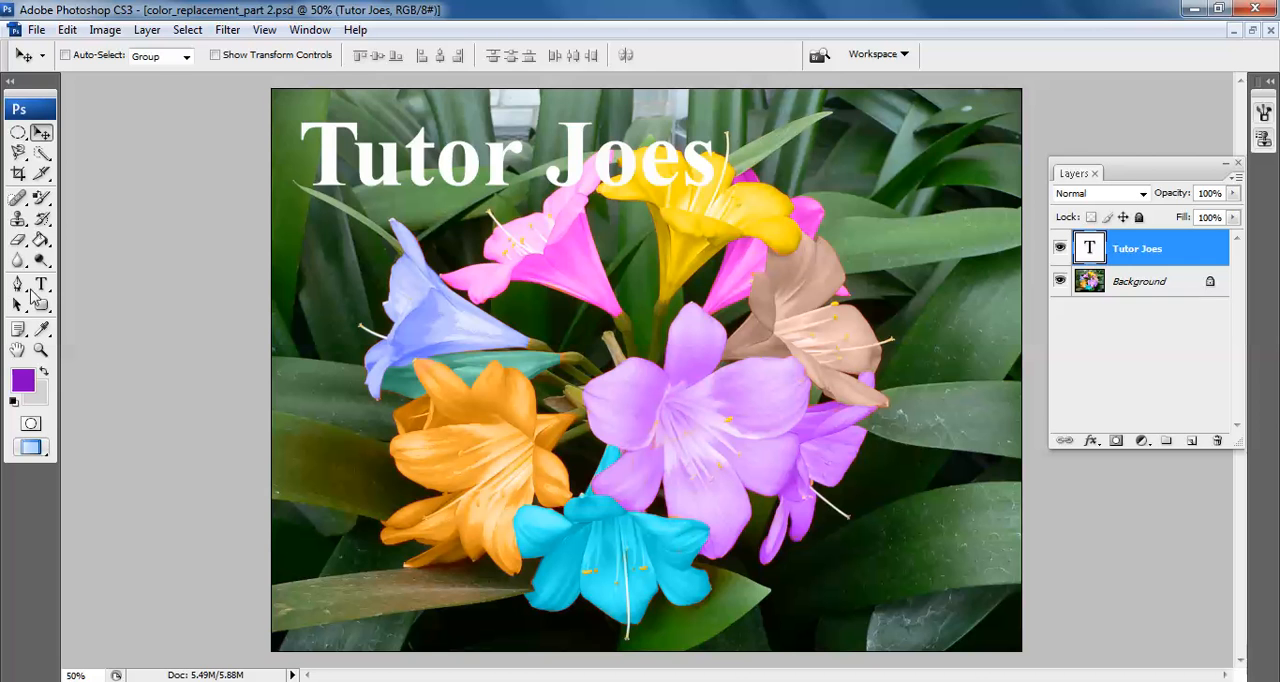
# Select the whole title text and apply a horizontal Arc text warp with a +50% bend
pyautogui.click(44, 285)
pyautogui.click(530, 172)
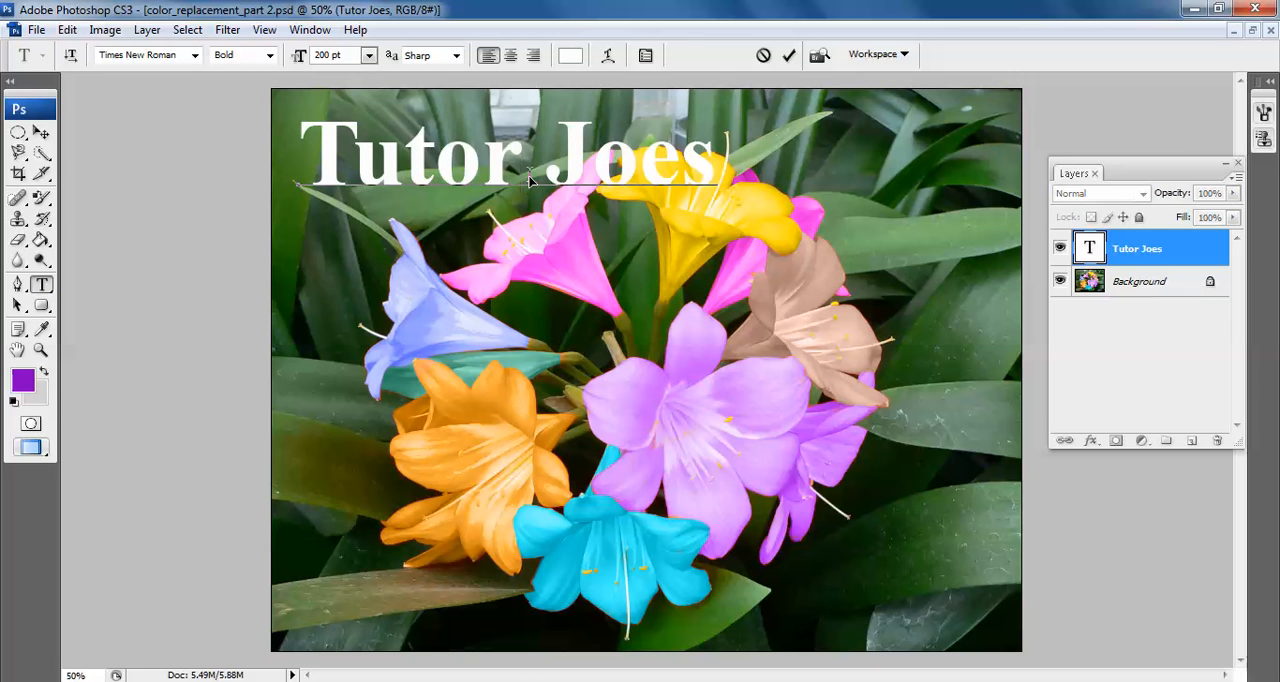
pyautogui.hotkey('ctrl', 'a')
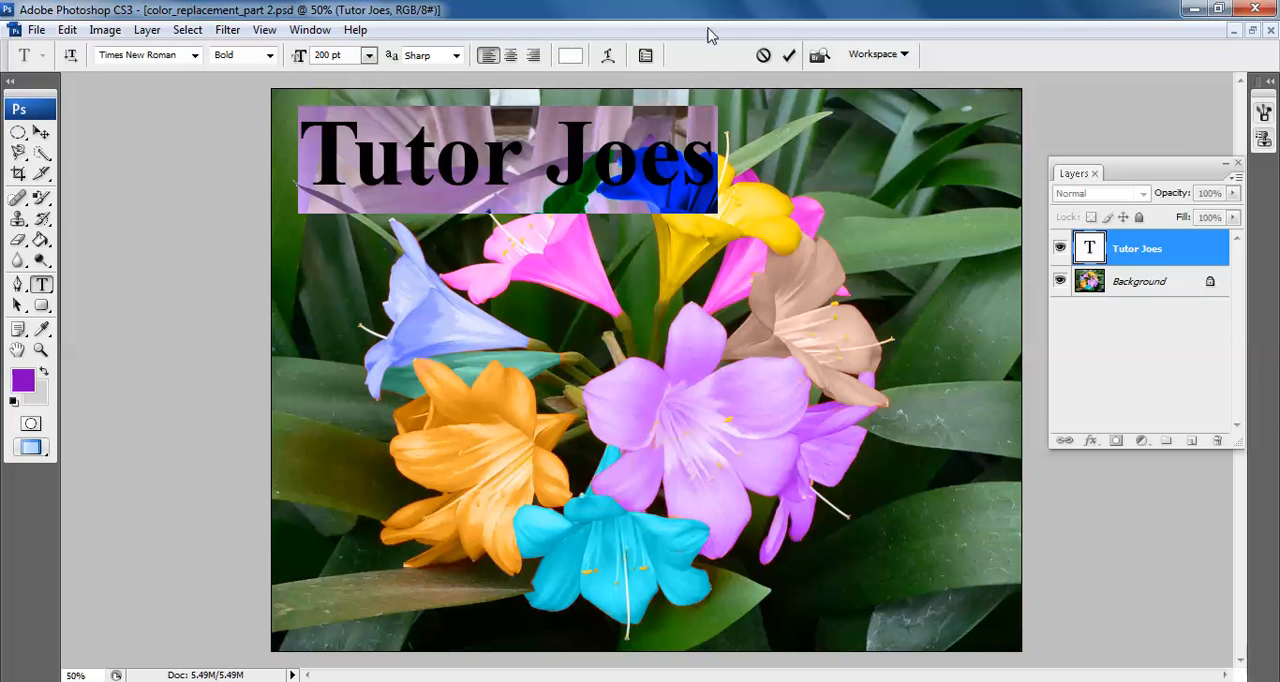
pyautogui.click(608, 56)
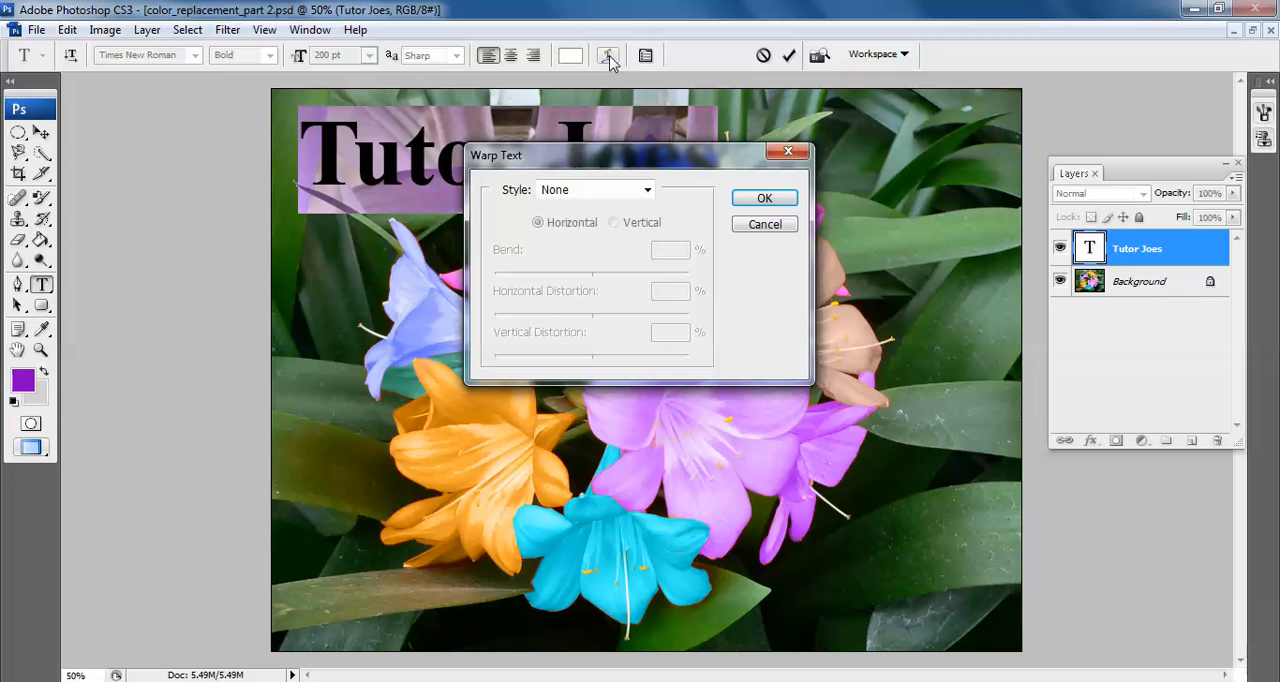
pyautogui.click(647, 189)
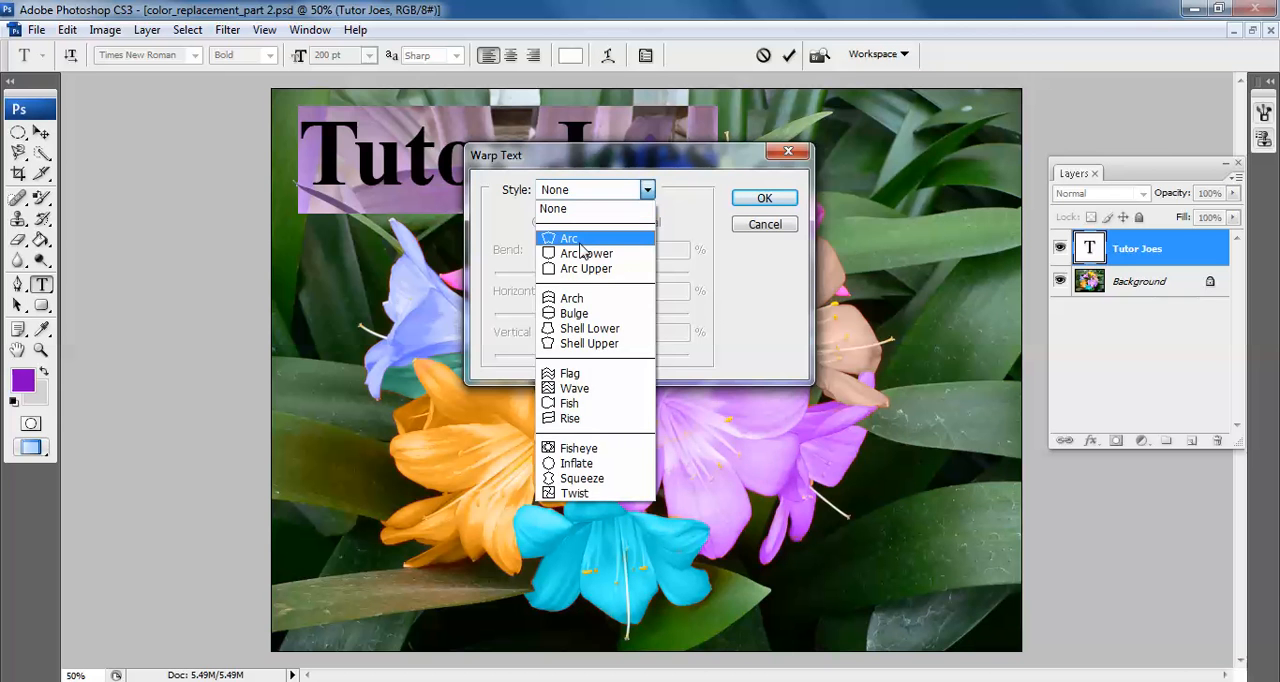
pyautogui.click(570, 236)
pyautogui.moveTo(610, 167); pyautogui.dragTo(628, 313)
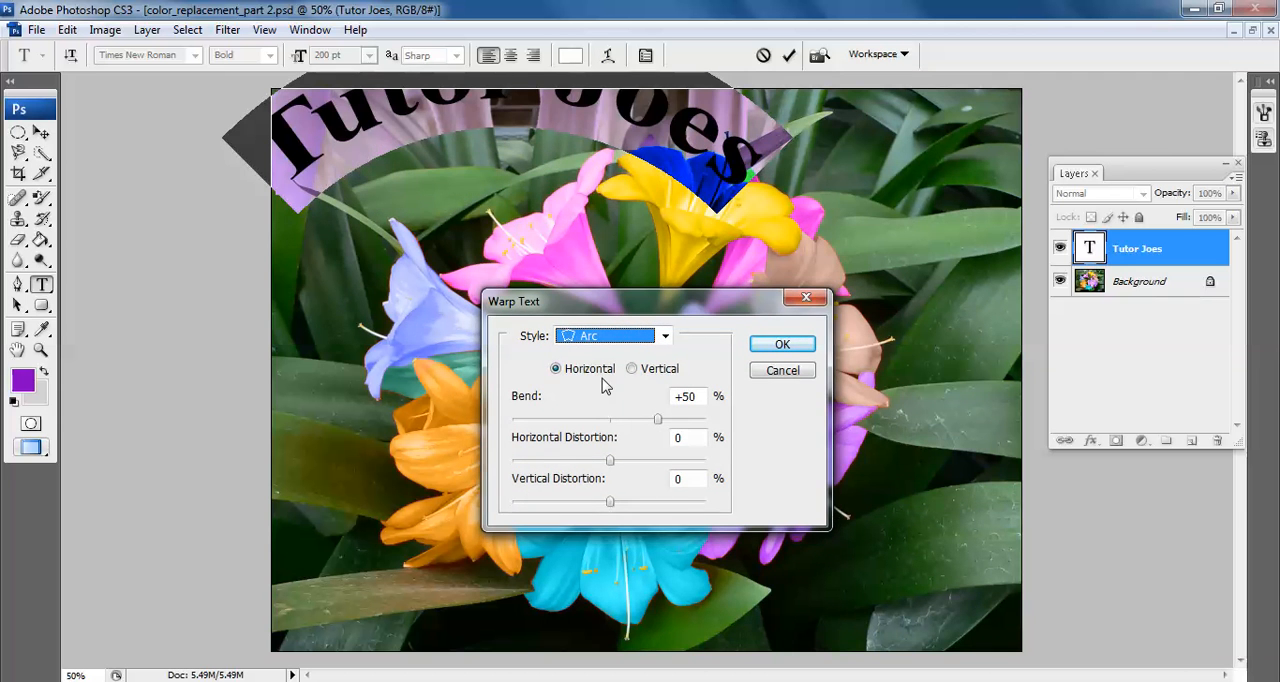
# Try the Arc Lower and Arch warp styles on the title
pyautogui.click(605, 336)
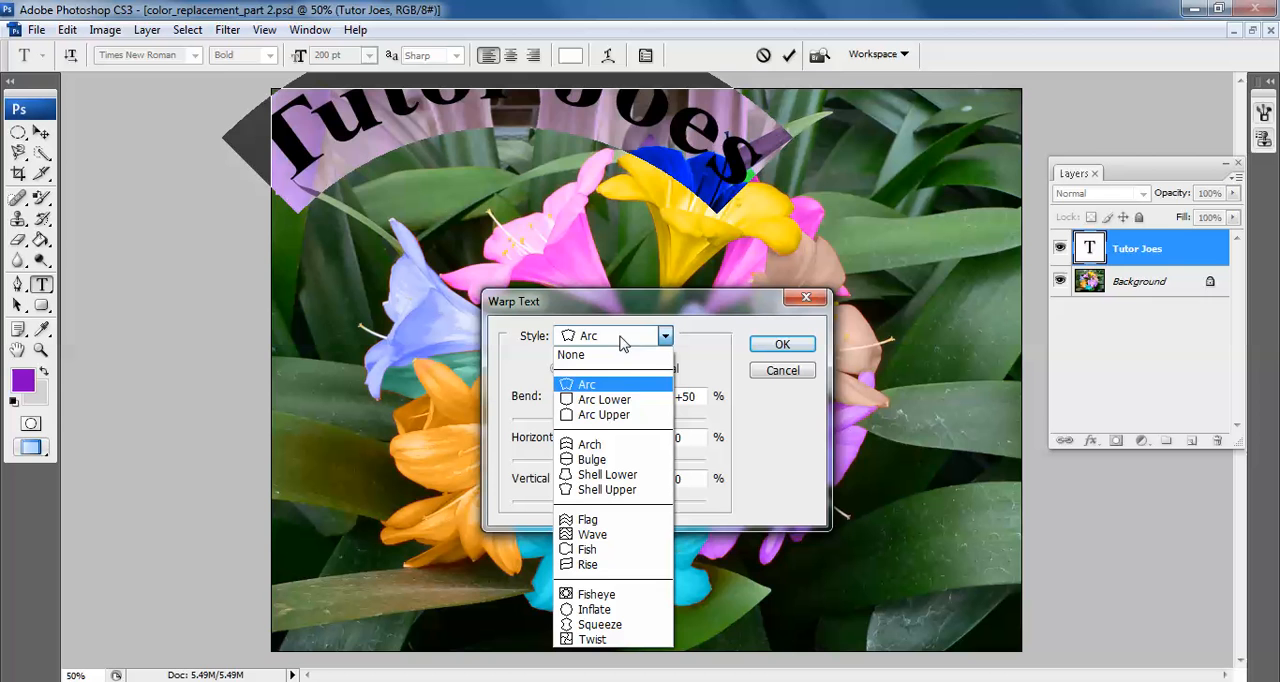
pyautogui.click(614, 401)
pyautogui.click(617, 338)
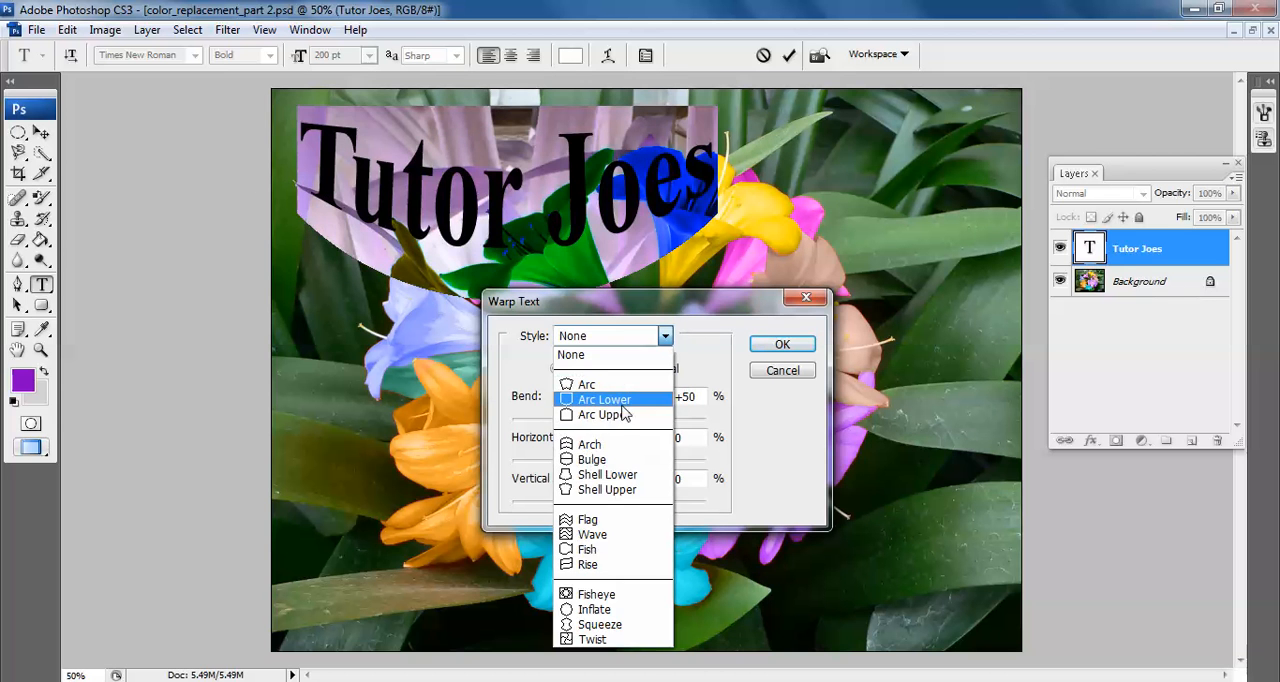
pyautogui.click(614, 445)
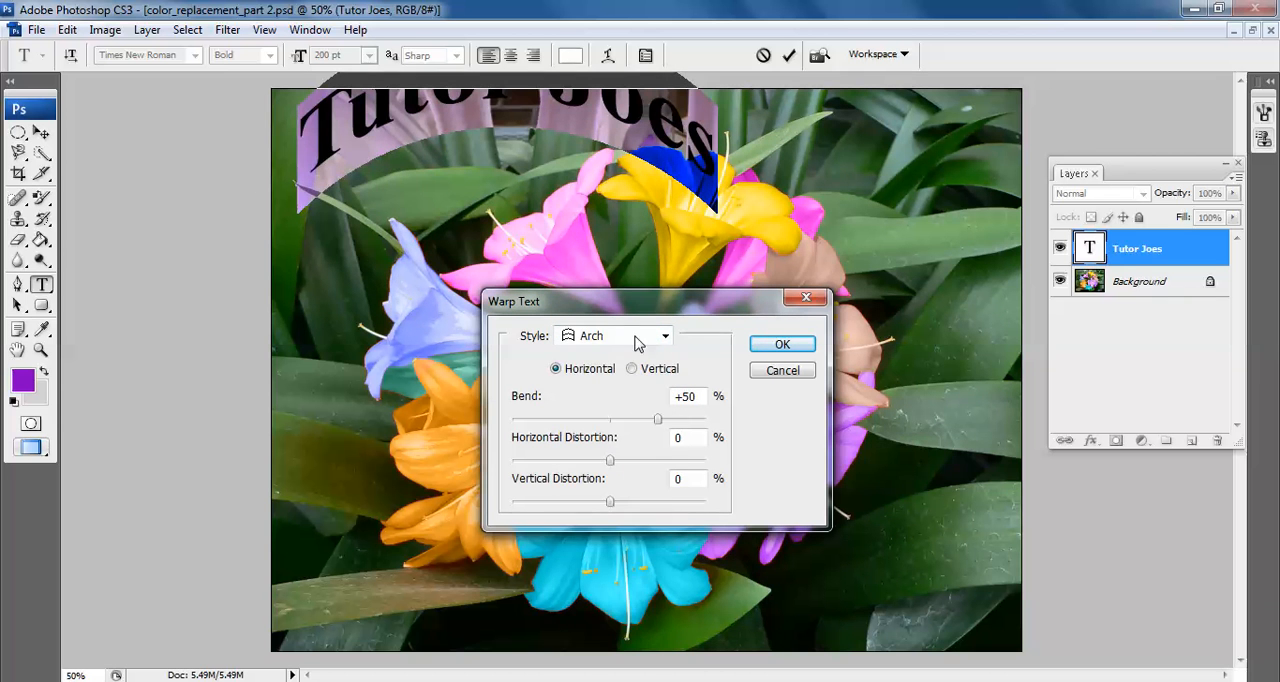
# Warp the title with the Rise style and a slightly stronger bend than +50%, and move it to the photo's lower-right area
pyautogui.click(622, 338)
pyautogui.click(628, 536)
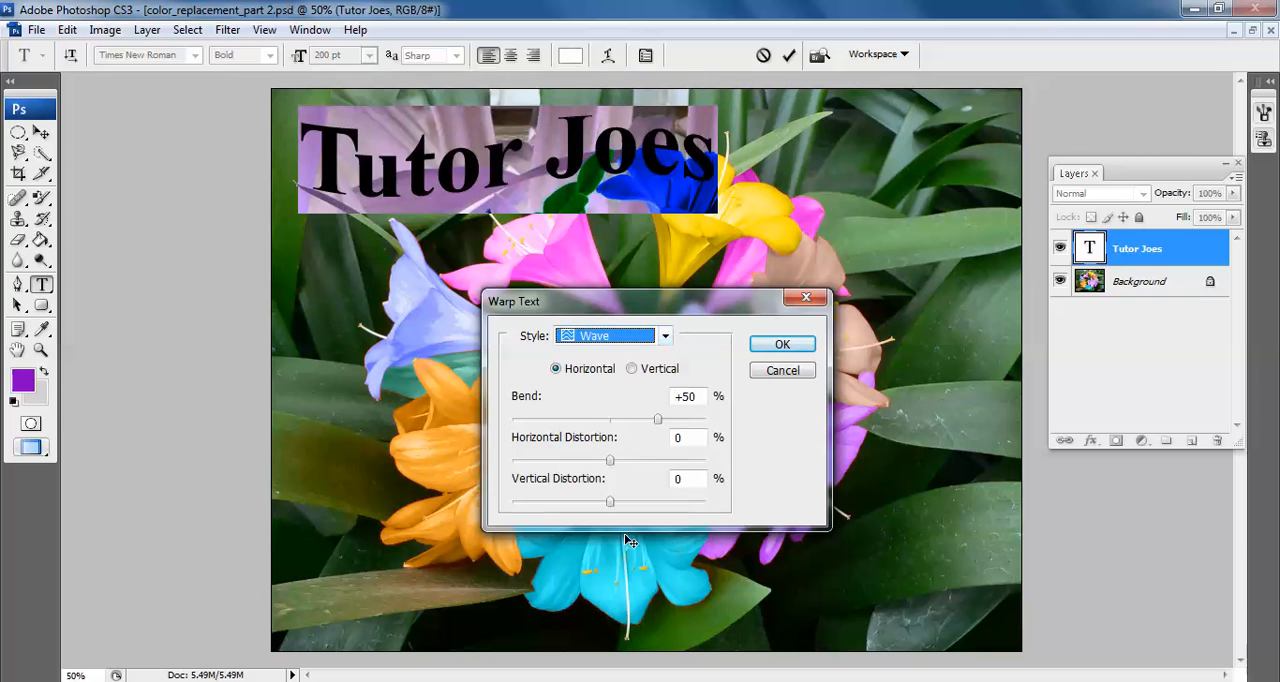
pyautogui.press('Down')
pyautogui.press('Down')
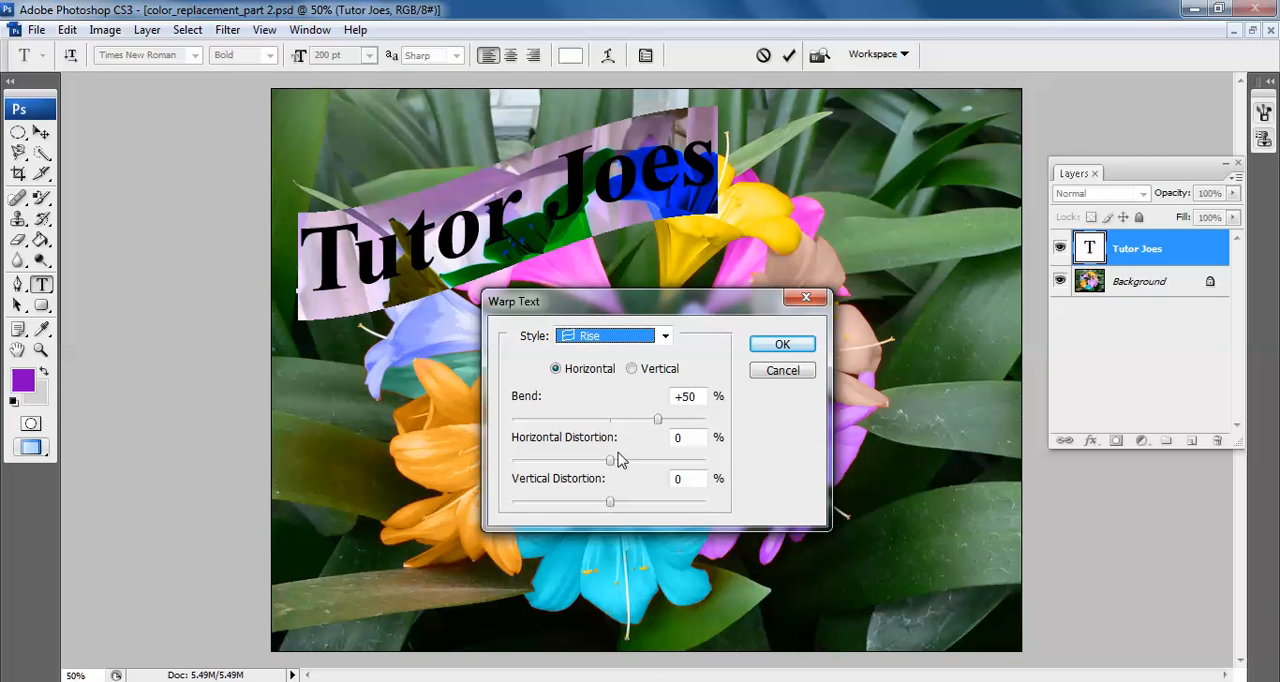
pyautogui.moveTo(657, 419)
pyautogui.mouseDown()
pyautogui.moveTo(578, 424)
pyautogui.moveTo(686, 424)
pyautogui.moveTo(666, 422)
pyautogui.mouseUp()
pyautogui.click(782, 344)
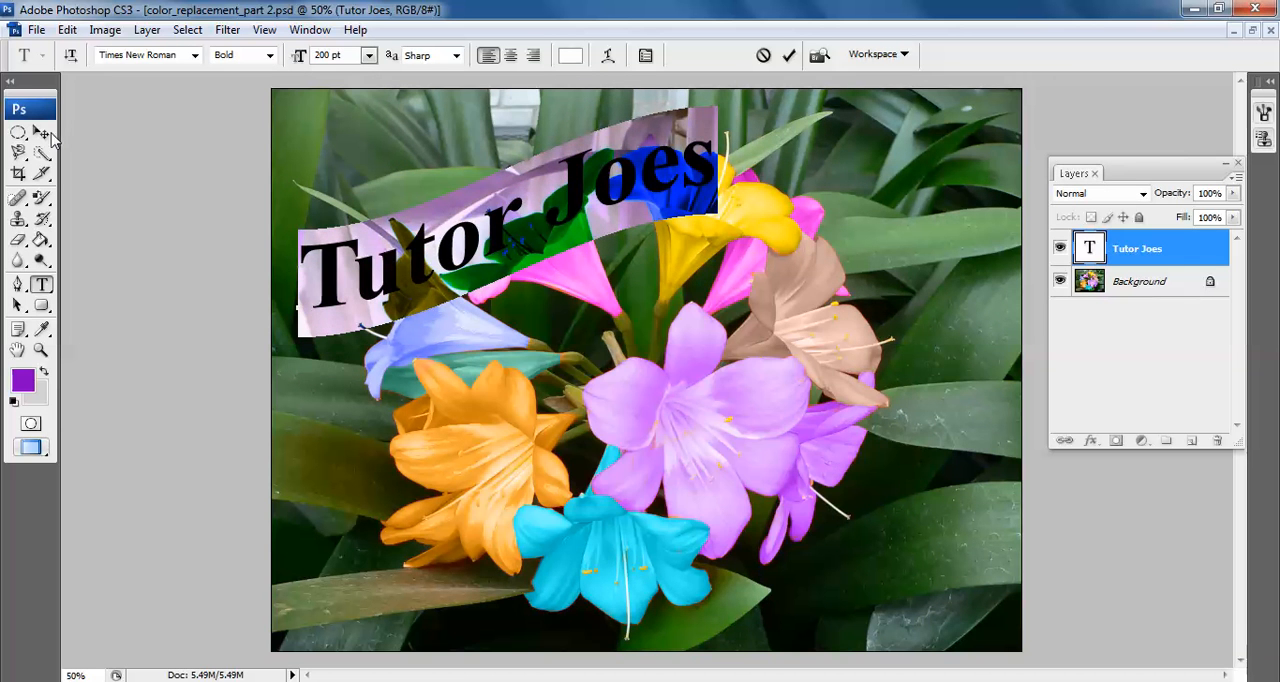
pyautogui.click(44, 132)
pyautogui.moveTo(615, 285); pyautogui.dragTo(1020, 475)
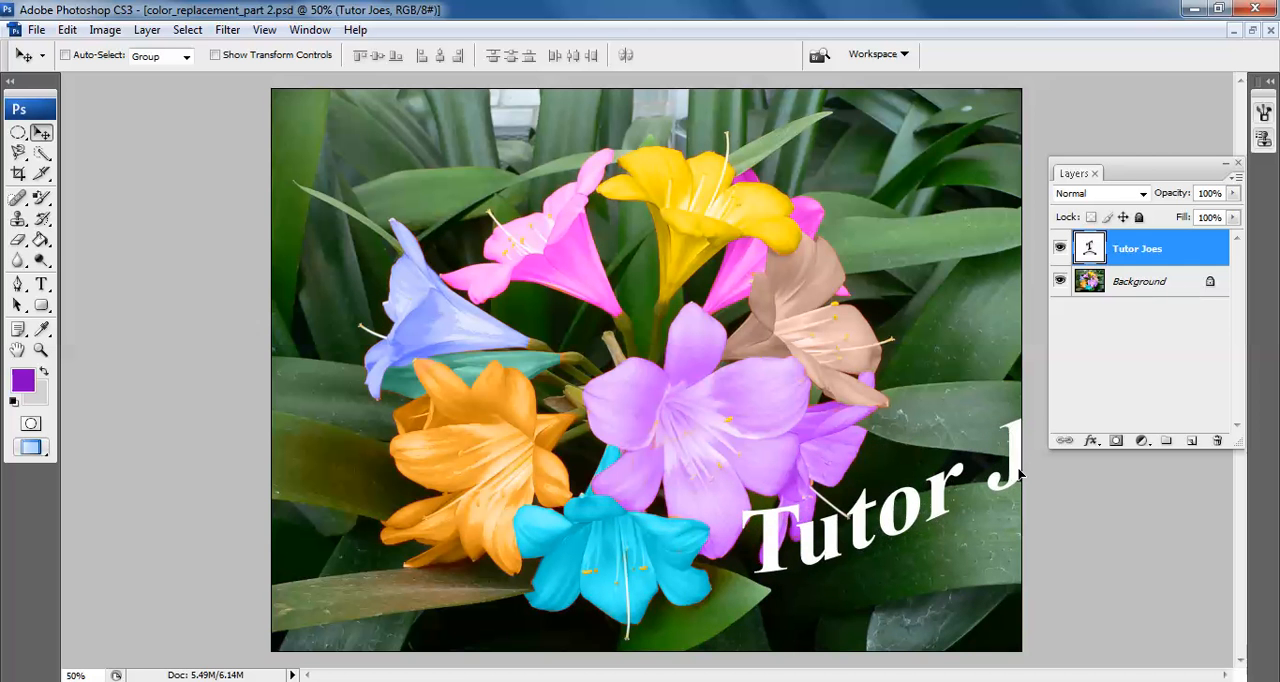
# Try splitting the title onto two lines before "Joes" and moving it up, and undo these changes
pyautogui.press('t')
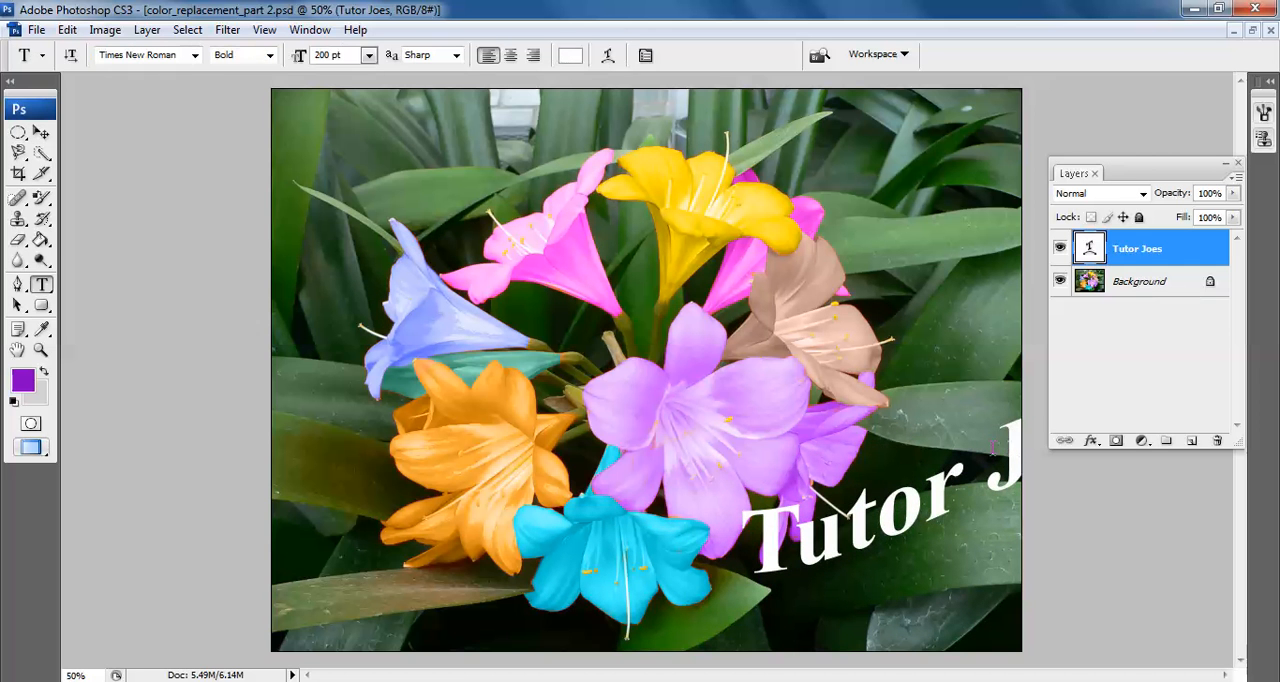
pyautogui.click(993, 449)
pyautogui.press('Return')
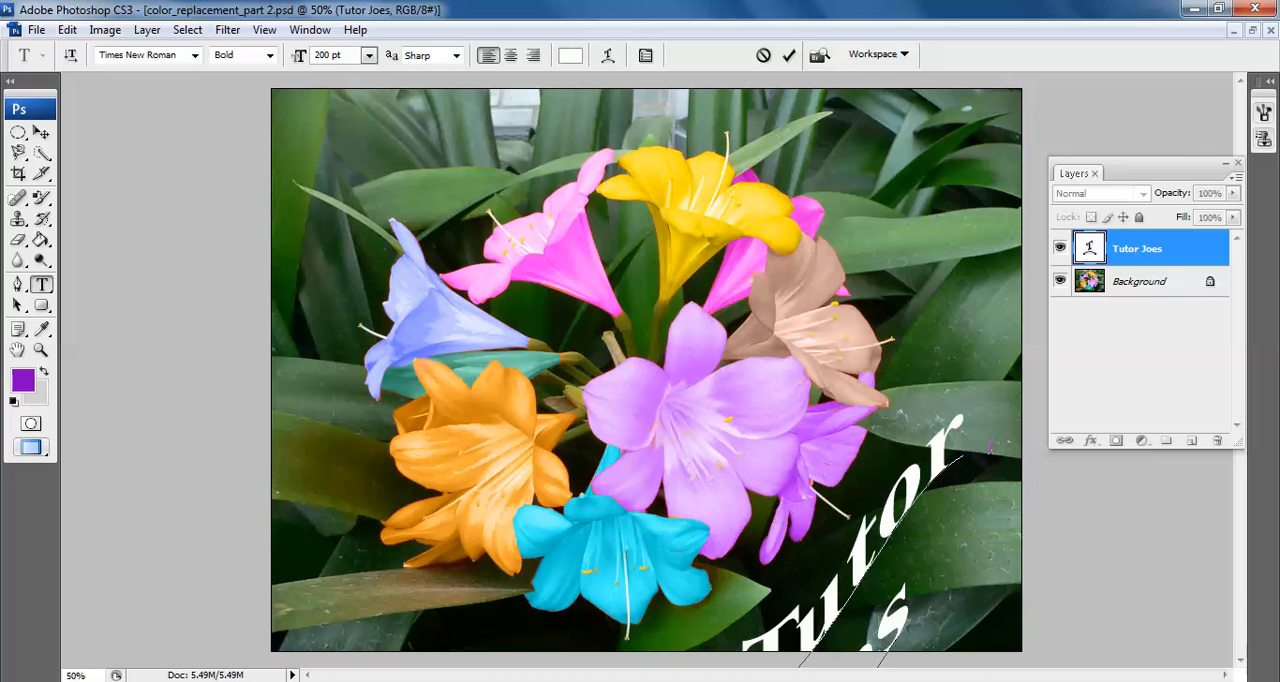
pyautogui.click(41, 132)
pyautogui.moveTo(860, 543); pyautogui.dragTo(862, 382)
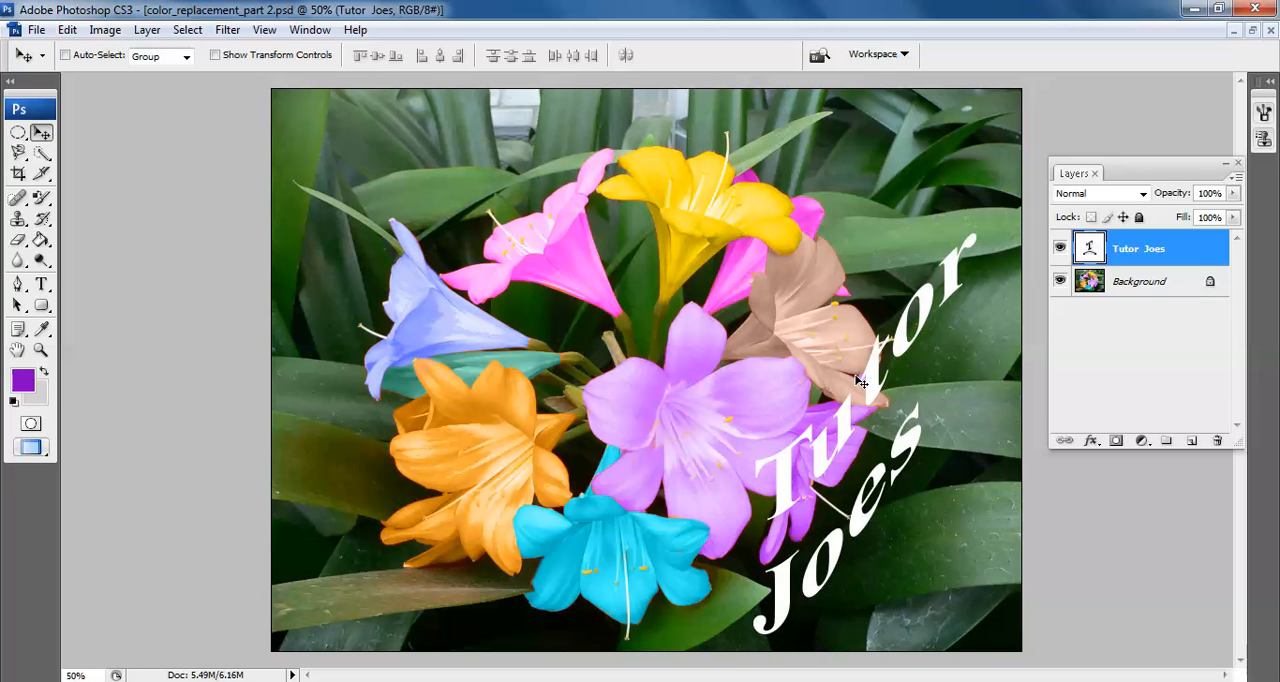
pyautogui.hotkey('ctrl', 'alt', 'z')
pyautogui.hotkey('ctrl', 'alt', 'z')
pyautogui.hotkey('ctrl', 'alt', 'z')
pyautogui.hotkey('ctrl', 'alt', 'z')
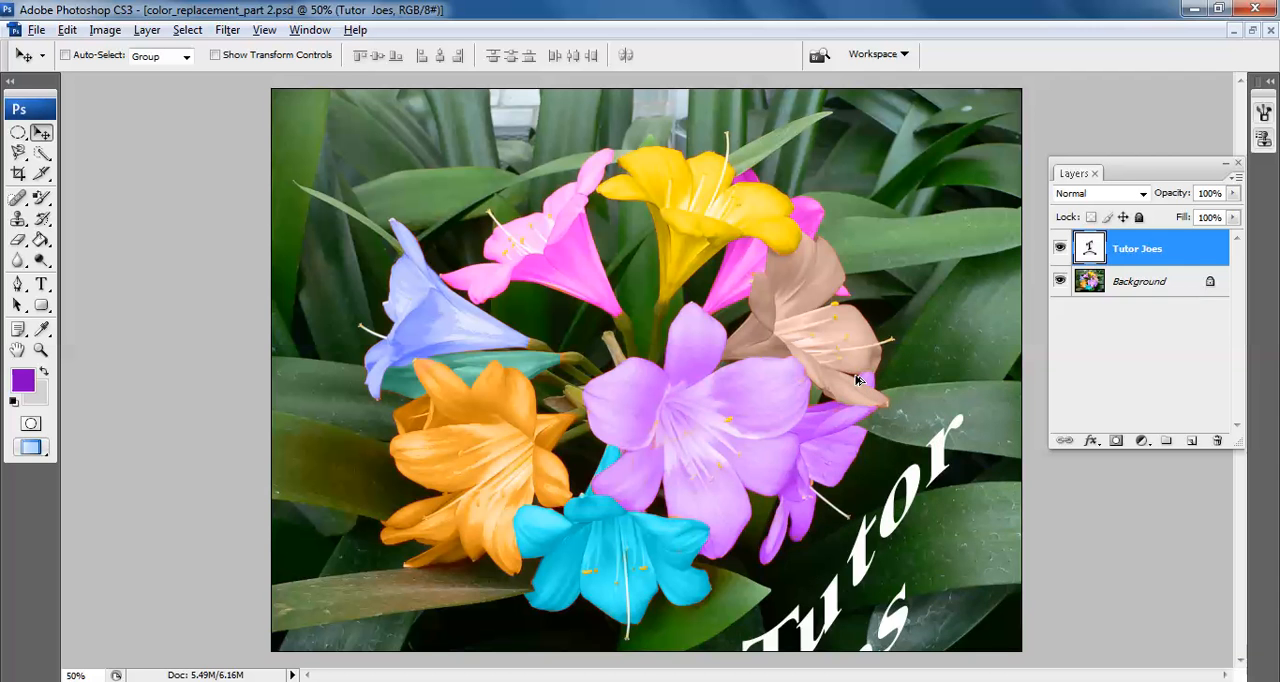
# Move the warped title across the cyan flower and recolour only the word "Tutor" black
pyautogui.moveTo(900, 500); pyautogui.dragTo(689, 543)
pyautogui.press('t')
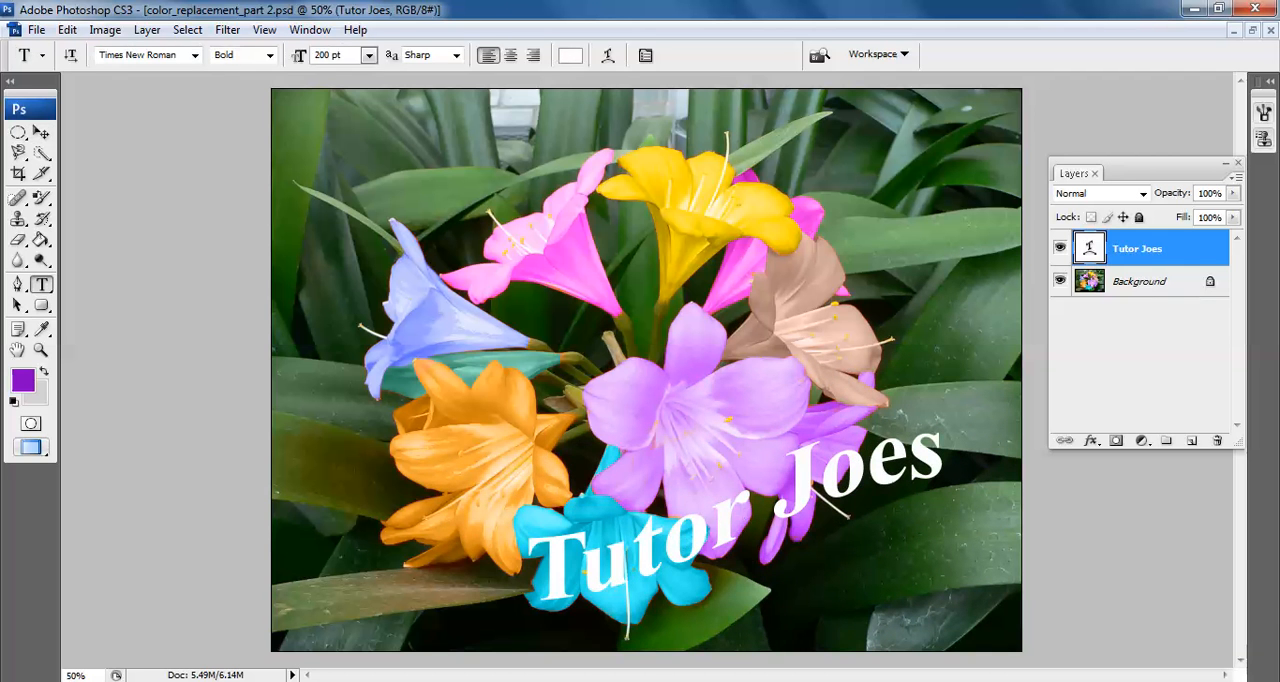
pyautogui.doubleClick(689, 543)
pyautogui.click(568, 55)
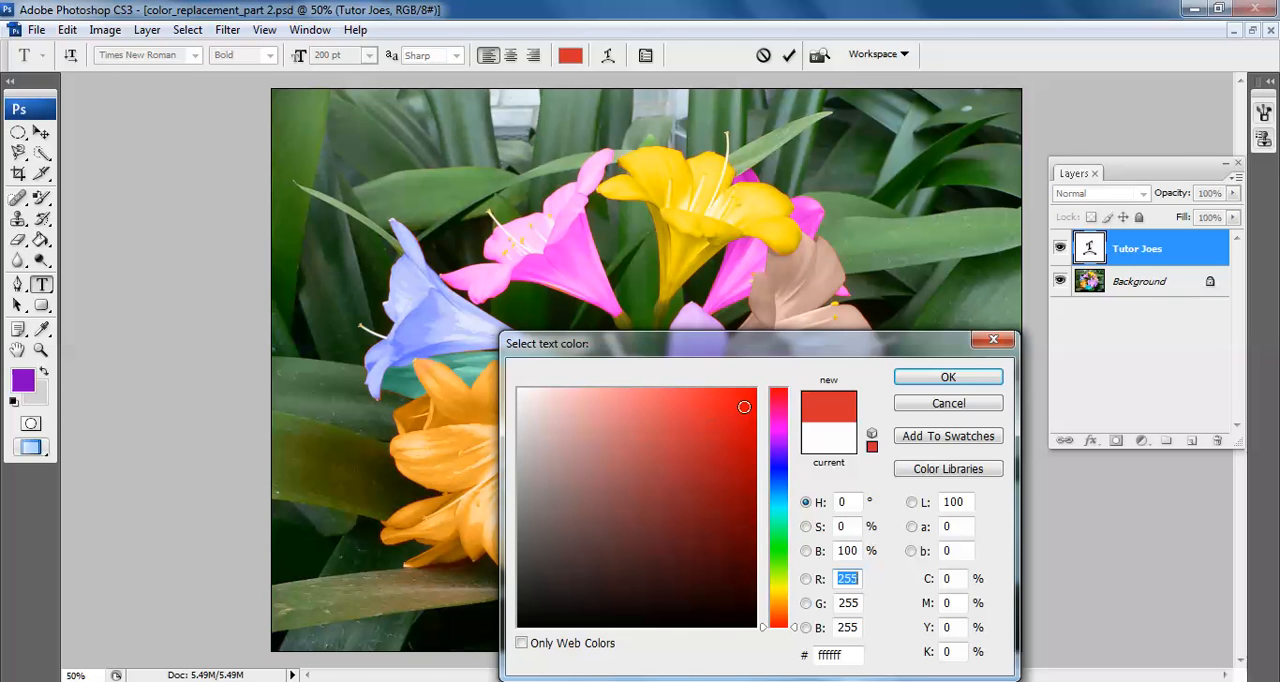
pyautogui.click(910, 377)
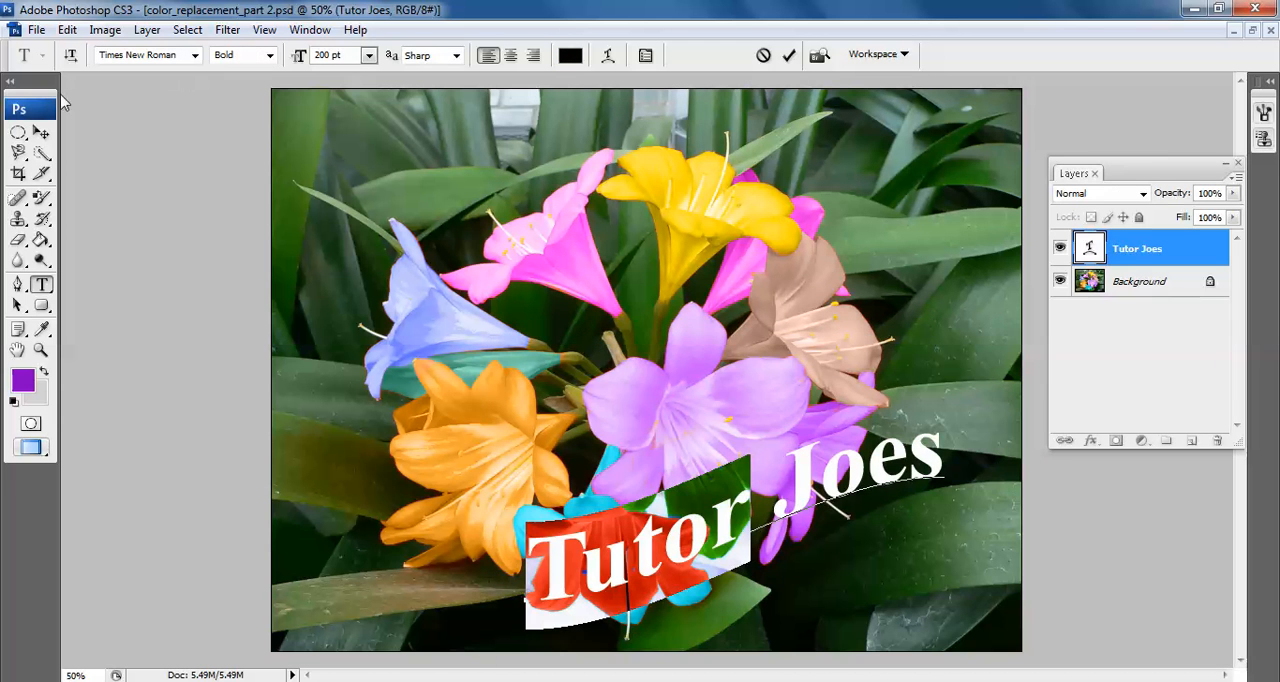
pyautogui.click(45, 131)
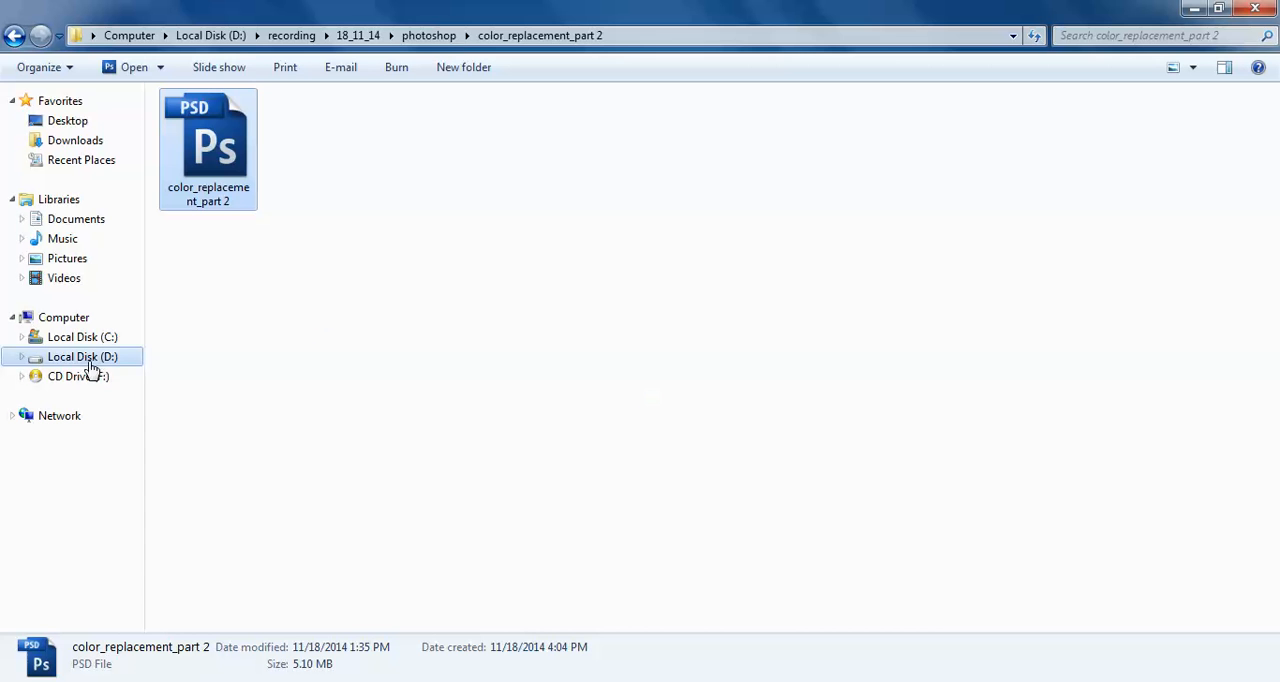
# Switch to Windows Explorer and open the flower image from the picture folder on drive D for comparison
pyautogui.click(90, 368)
pyautogui.doubleClick(683, 168)
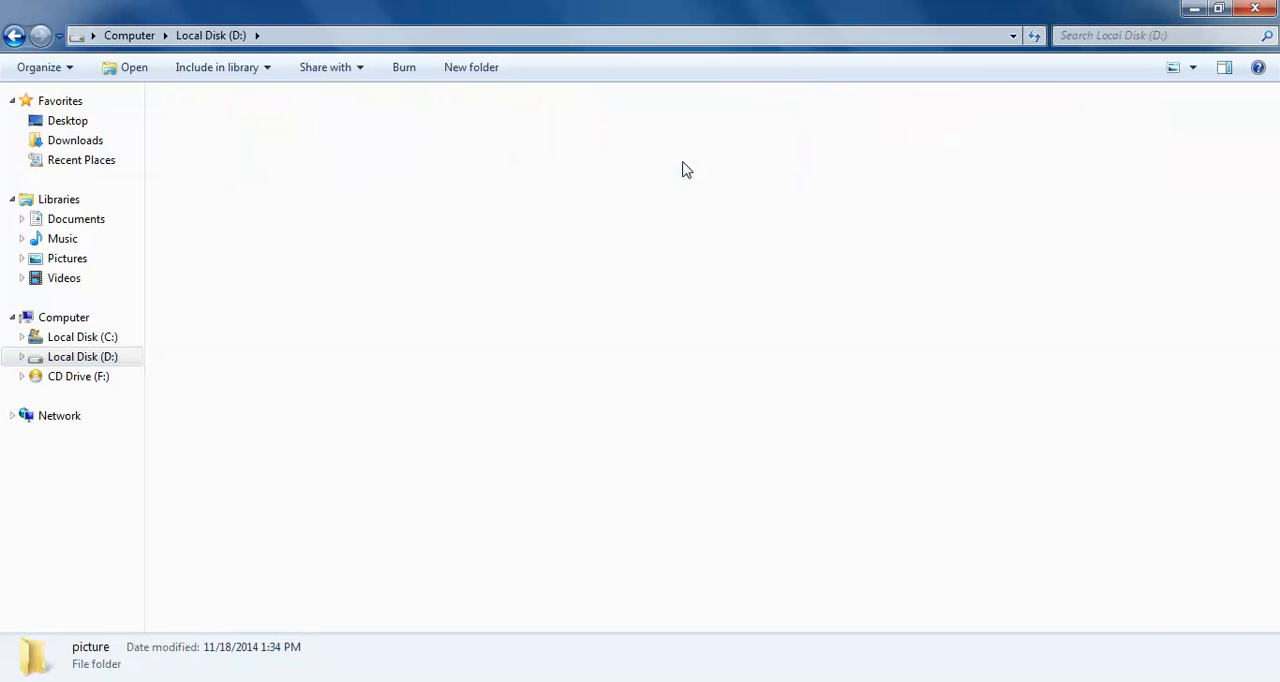
pyautogui.click(330, 365)
pyautogui.scroll(-6, 316, 390)
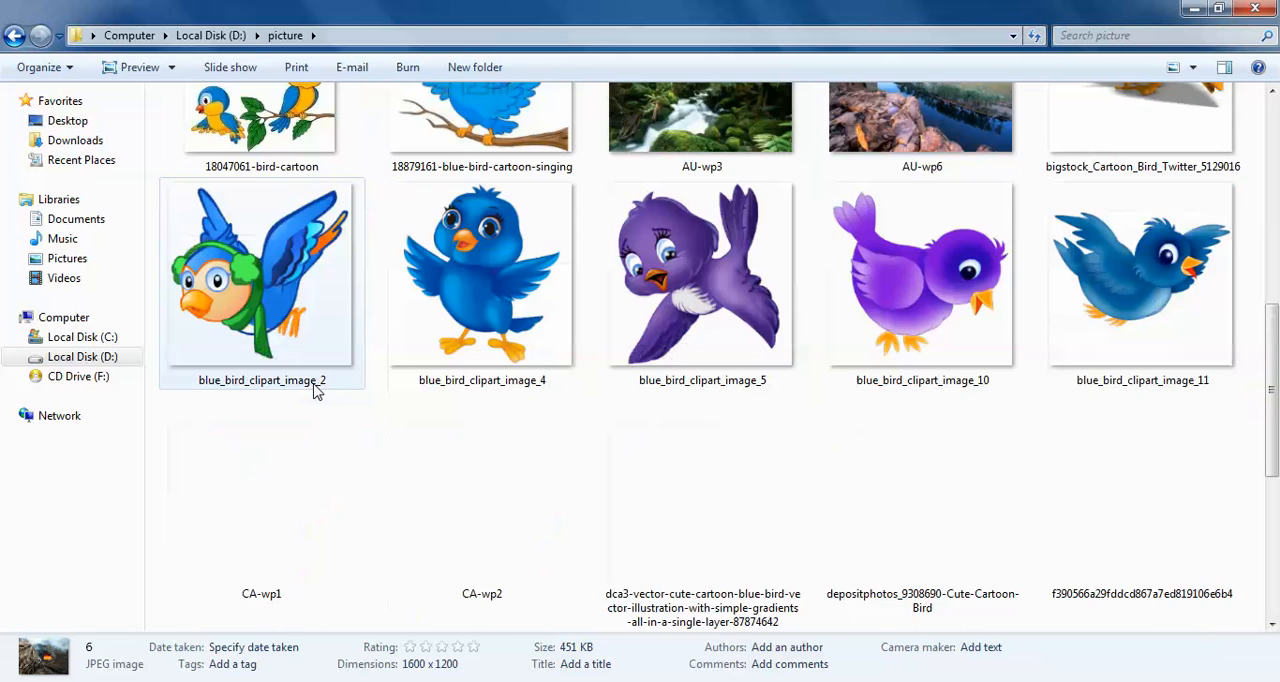
pyautogui.scroll(-5, 316, 390)
pyautogui.click(275, 192)
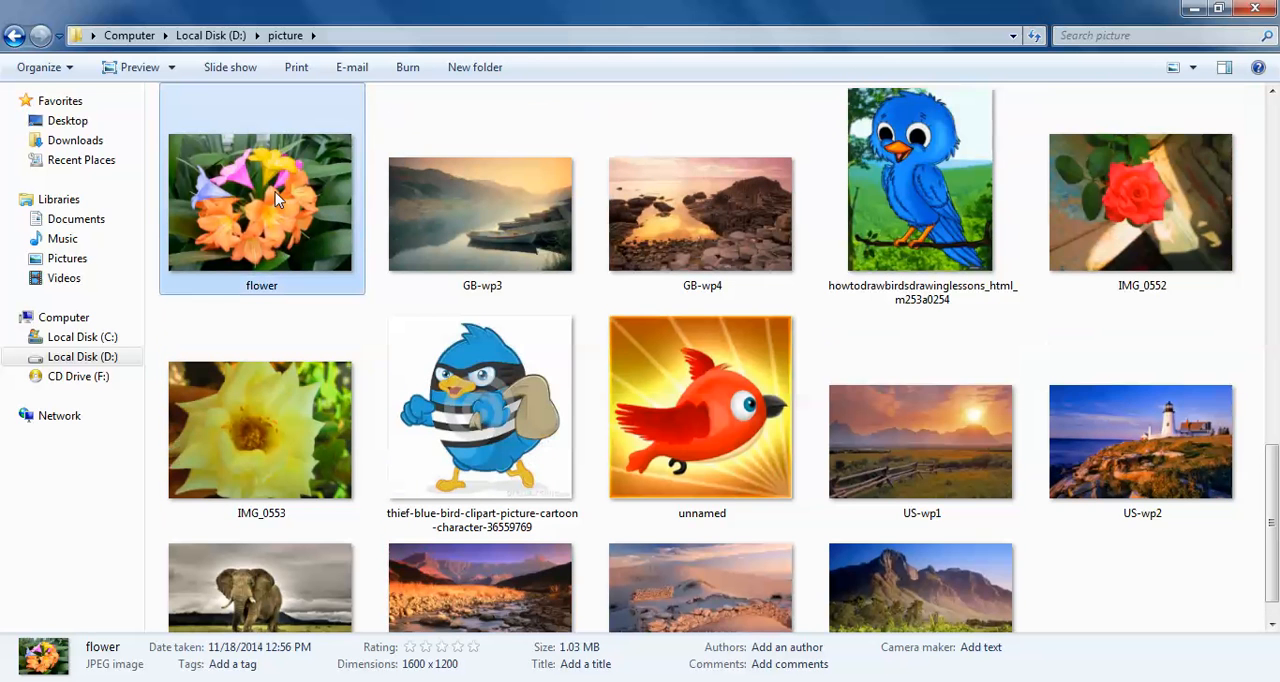
pyautogui.doubleClick(285, 205)
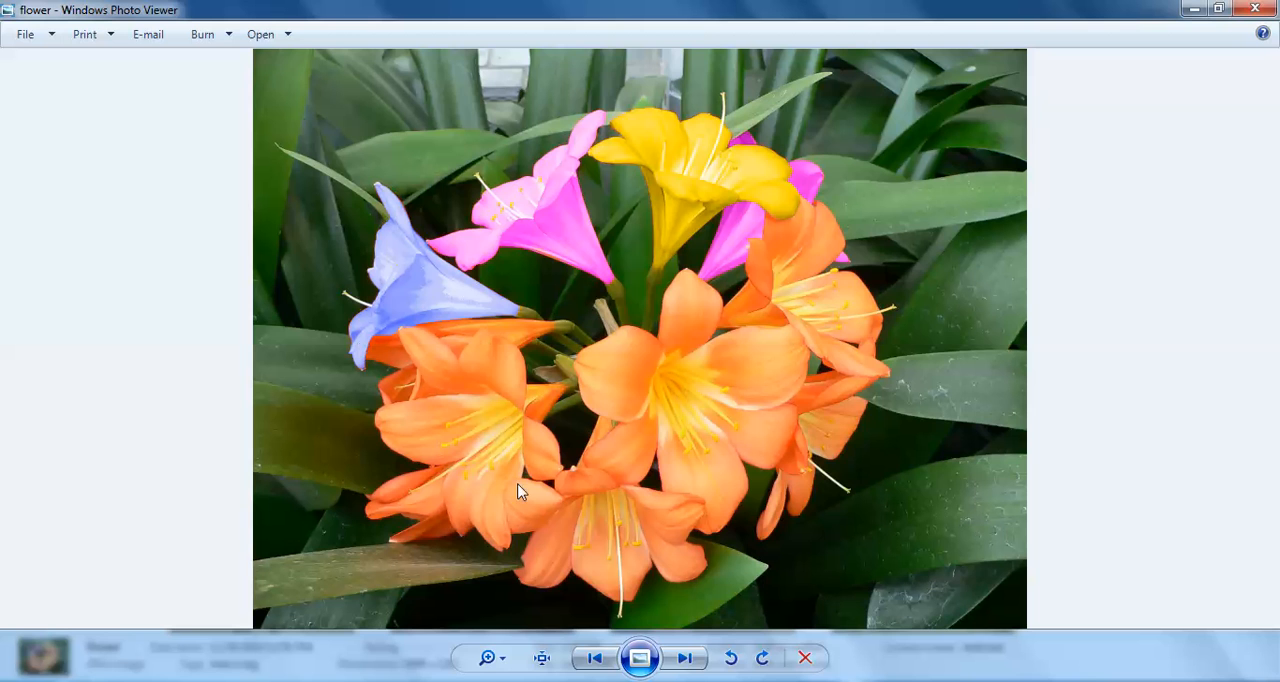
# Switch back to Photoshop and move the title up and left across the orange and purple flowers
pyautogui.hotkey('alt', 'Tab')
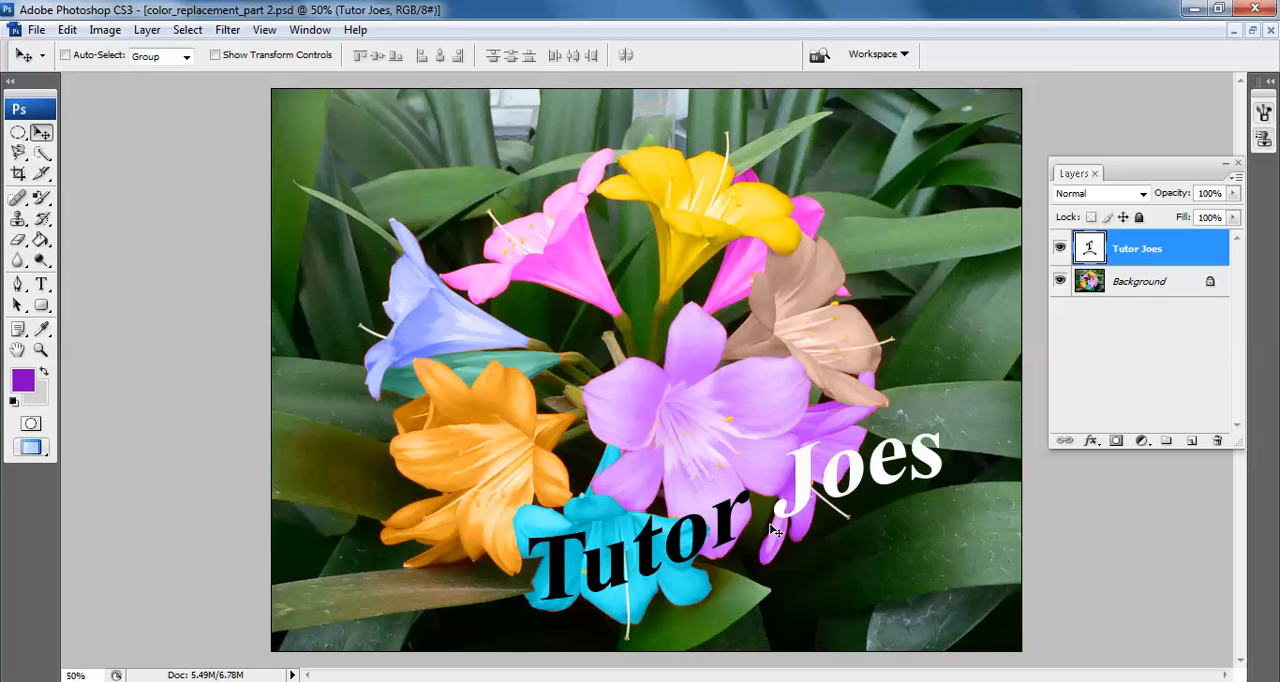
pyautogui.moveTo(801, 519); pyautogui.dragTo(682, 468)
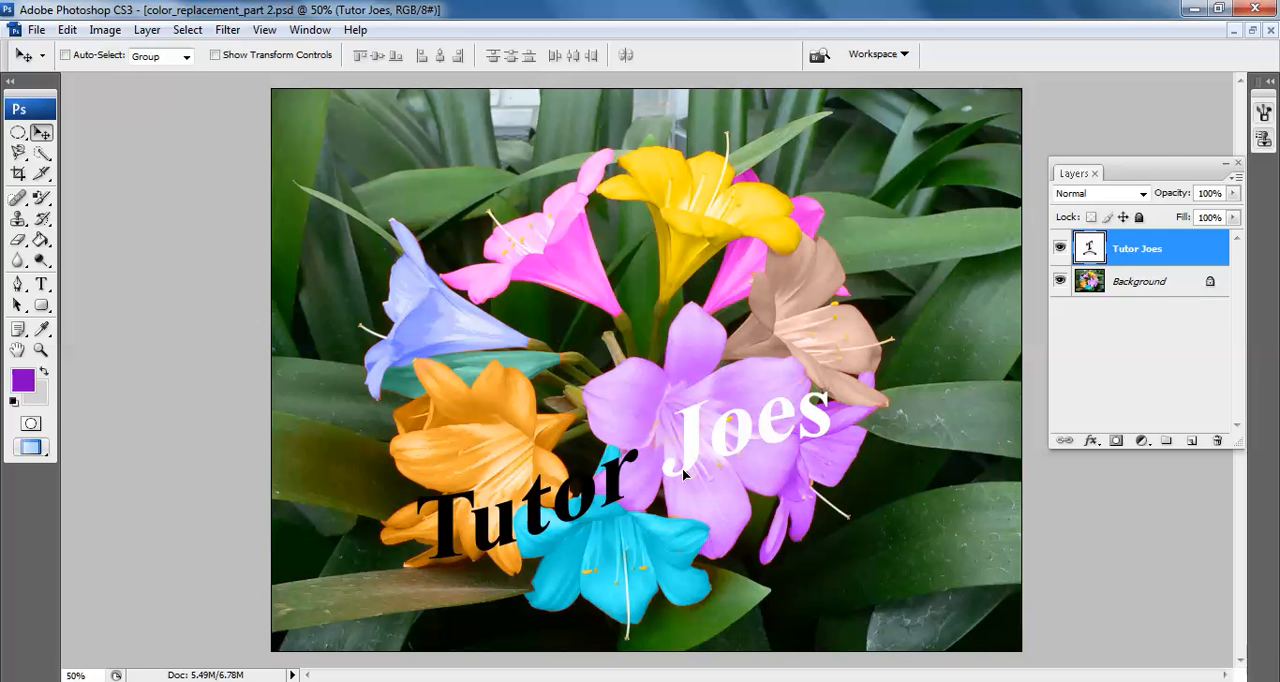